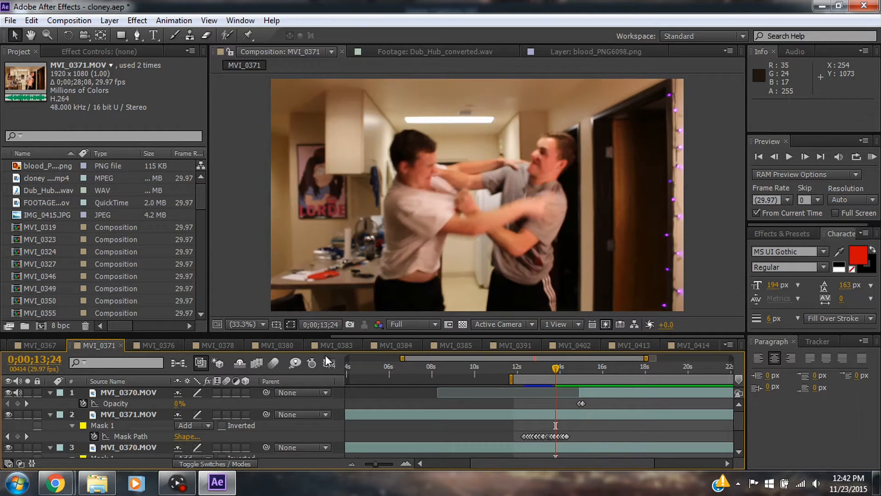
Scrub forward through MVI_0371, and toggle the layers of composition MVI_0349 to compare the combined takes
{"action": "left_click_drag", "start_coordinate": [553, 368], "coordinate": [588, 360]}
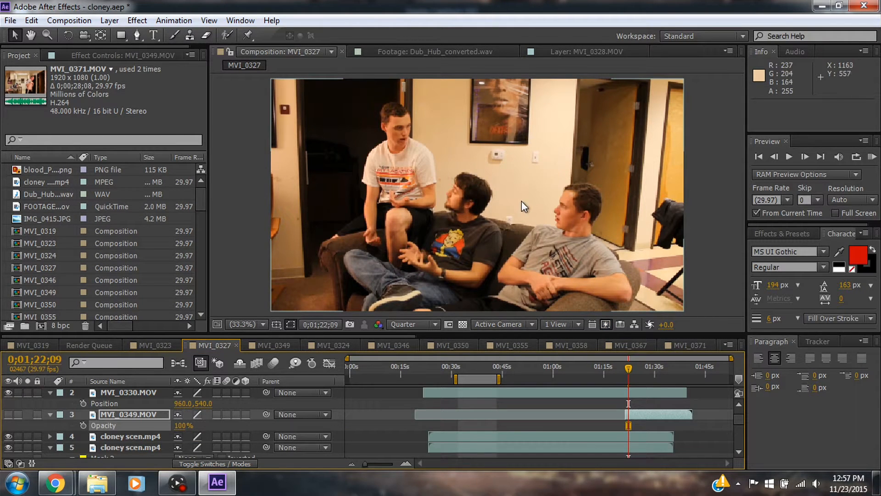
{"action": "left_click", "coordinate": [263, 344]}
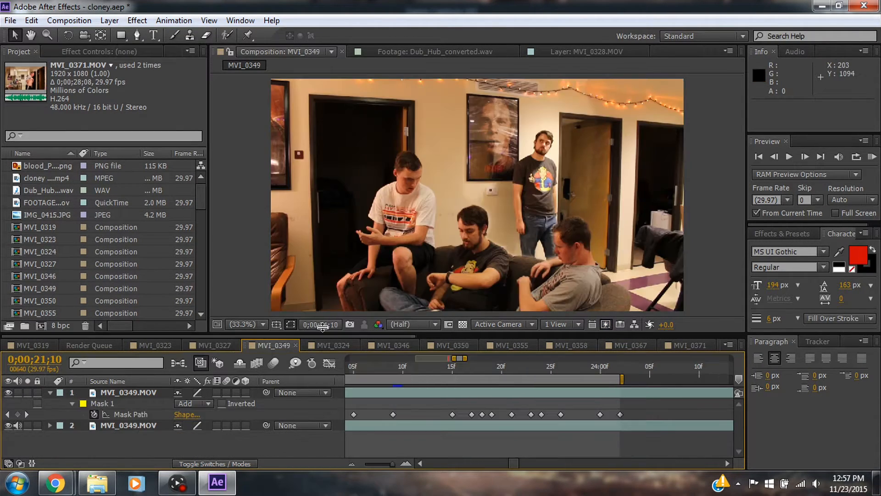
{"action": "left_click", "coordinate": [8, 392]}
{"action": "left_click", "coordinate": [9, 425]}
{"action": "left_click", "coordinate": [8, 425]}
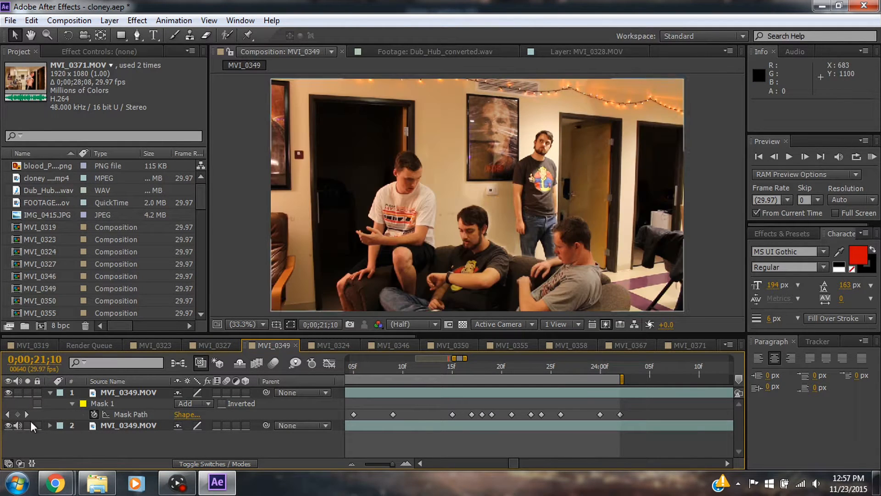
In composition MVI_0327, lower the opacity of MVI_0349.MOV and rotate it slightly to match the footage beneath
{"action": "left_click", "coordinate": [224, 345]}
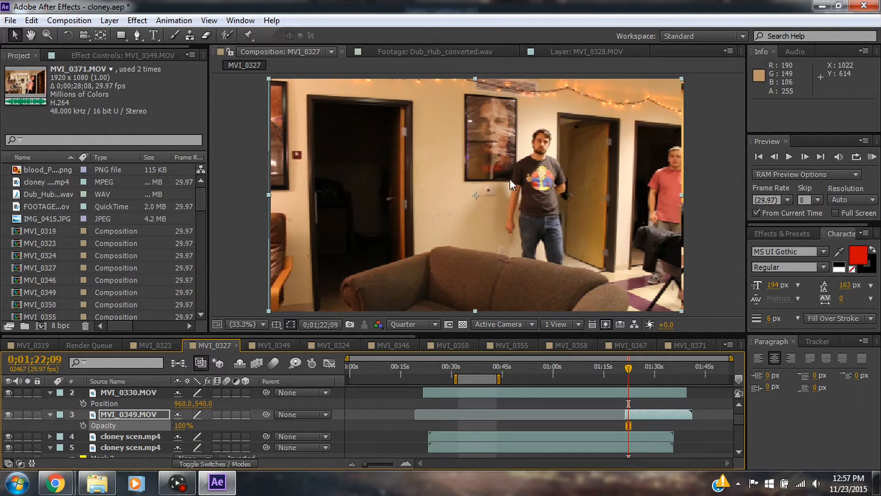
{"action": "left_click_drag", "start_coordinate": [180, 424], "coordinate": [148, 424]}
{"action": "scroll", "coordinate": [504, 220], "scroll_direction": "down", "scroll_amount": 1}
{"action": "key", "text": "w"}
{"action": "left_click_drag", "start_coordinate": [580, 182], "coordinate": [587, 184]}
Enlarge MVI_0349.MOV slightly and fine-tune its position and rotation to line up with the underlying couch shot
{"action": "key", "text": "s"}
{"action": "key", "text": "v"}
{"action": "left_click_drag", "start_coordinate": [628, 283], "coordinate": [666, 290]}
{"action": "scroll", "coordinate": [541, 240], "scroll_direction": "up", "scroll_amount": 2}
{"action": "left_click_drag", "start_coordinate": [521, 240], "coordinate": [601, 230]}
{"action": "scroll", "coordinate": [549, 230], "scroll_direction": "down", "scroll_amount": 2}
{"action": "key", "text": "w"}
{"action": "key", "text": "v"}
{"action": "left_click_drag", "start_coordinate": [662, 314], "coordinate": [649, 306]}
{"action": "key", "text": "w"}
{"action": "left_click_drag", "start_coordinate": [610, 269], "coordinate": [611, 265]}
Restore MVI_0349.MOV to 100% opacity, move it beneath the two cloney scen.mp4 layers, and select Mask 3
{"action": "scroll", "coordinate": [541, 213], "scroll_direction": "up", "scroll_amount": 2}
{"action": "scroll", "coordinate": [512, 215], "scroll_direction": "down", "scroll_amount": 2}
{"action": "scroll", "coordinate": [511, 215], "scroll_direction": "down", "scroll_amount": 1}
{"action": "key", "text": "t"}
{"action": "left_click_drag", "start_coordinate": [178, 425], "coordinate": [212, 425]}
{"action": "mouse_move", "coordinate": [115, 415]}
{"action": "left_mouse_down"}
{"action": "mouse_move", "coordinate": [111, 431]}
{"action": "mouse_move", "coordinate": [114, 418]}
{"action": "left_mouse_up"}
{"action": "scroll", "coordinate": [497, 166], "scroll_direction": "up", "scroll_amount": 3}
{"action": "scroll", "coordinate": [486, 152], "scroll_direction": "down", "scroll_amount": 2}
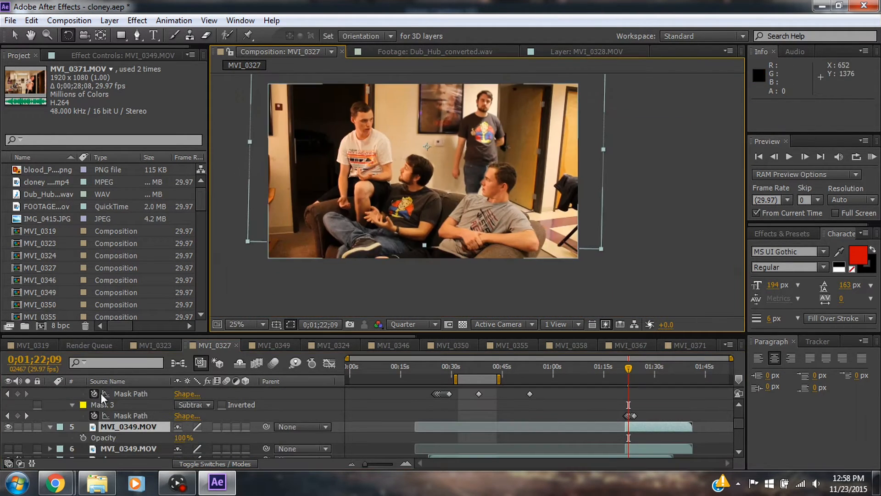
{"action": "left_click", "coordinate": [104, 404]}
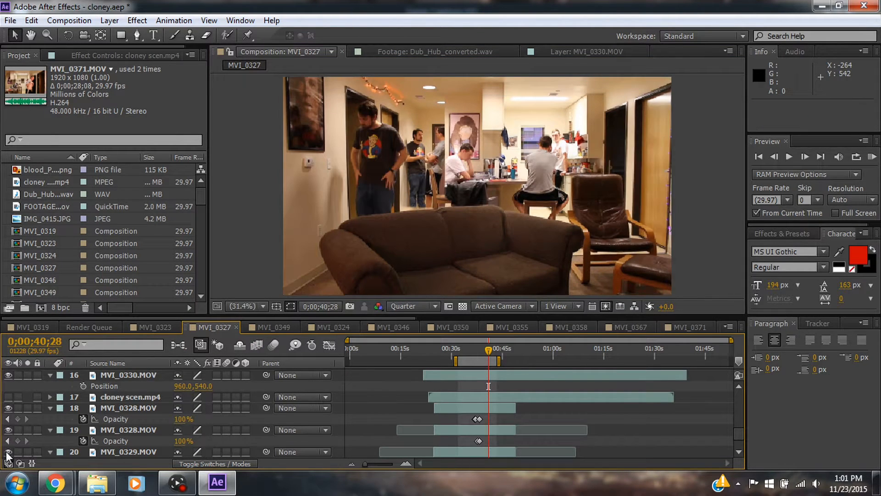
{"action": "scroll", "coordinate": [10, 438], "scroll_direction": "down", "scroll_amount": 3}
{"action": "scroll", "coordinate": [9, 429], "scroll_direction": "up", "scroll_amount": 3}
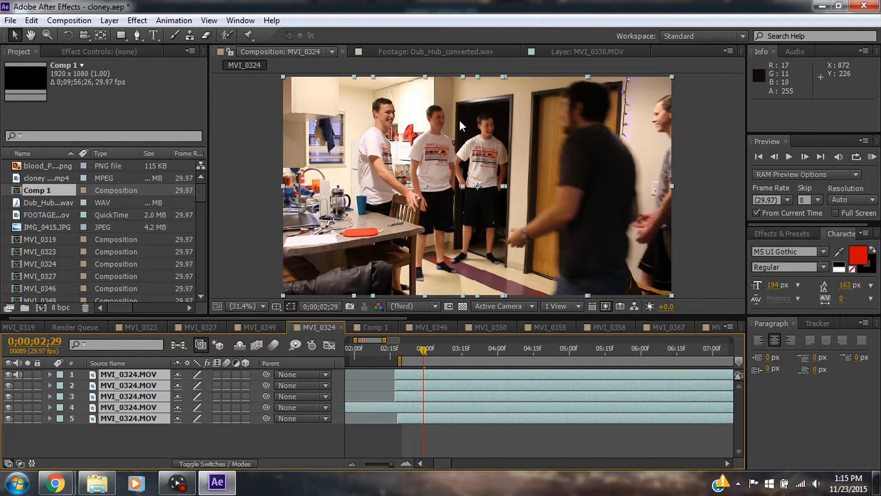
Open Comp 1 and toggle the upper MVI_0324.MOV layer's visibility to compare the two takes
{"action": "left_click", "coordinate": [366, 325]}
{"action": "left_click", "coordinate": [8, 374]}
{"action": "left_click", "coordinate": [8, 374]}
{"action": "left_click", "coordinate": [7, 375]}
{"action": "left_click", "coordinate": [7, 374]}
Draw a closed Pen tool mask on the upper MVI_0324.MOV layer around the doors and the two men beside them
{"action": "left_click", "coordinate": [137, 34]}
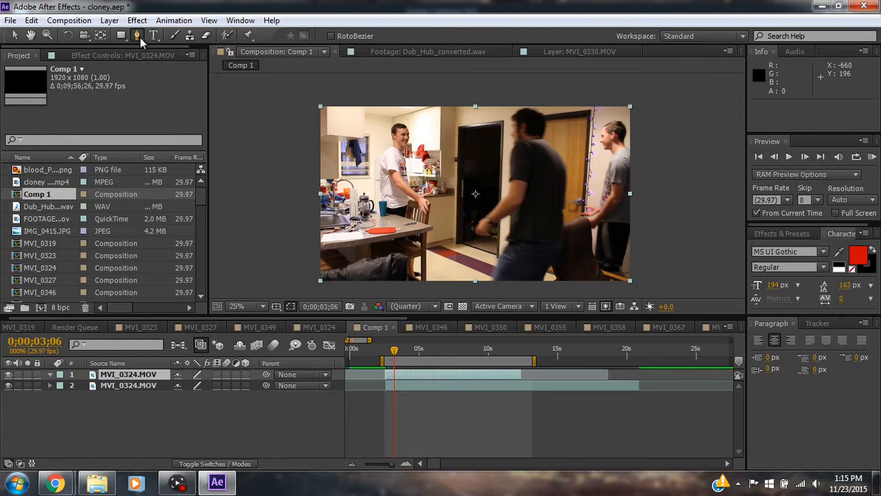
{"action": "left_click", "coordinate": [449, 84]}
{"action": "left_click", "coordinate": [441, 126]}
{"action": "left_click", "coordinate": [442, 164]}
{"action": "left_click", "coordinate": [442, 217]}
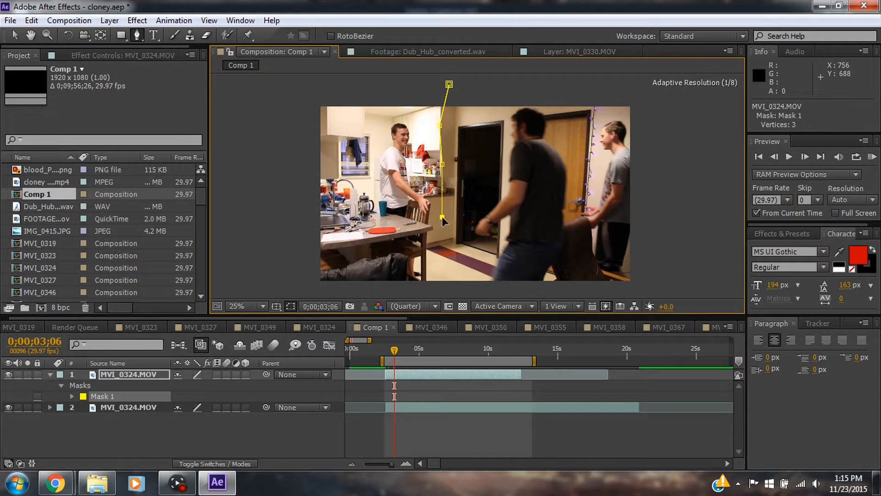
{"action": "left_click", "coordinate": [647, 296]}
{"action": "left_click", "coordinate": [677, 148]}
{"action": "left_click", "coordinate": [449, 84]}
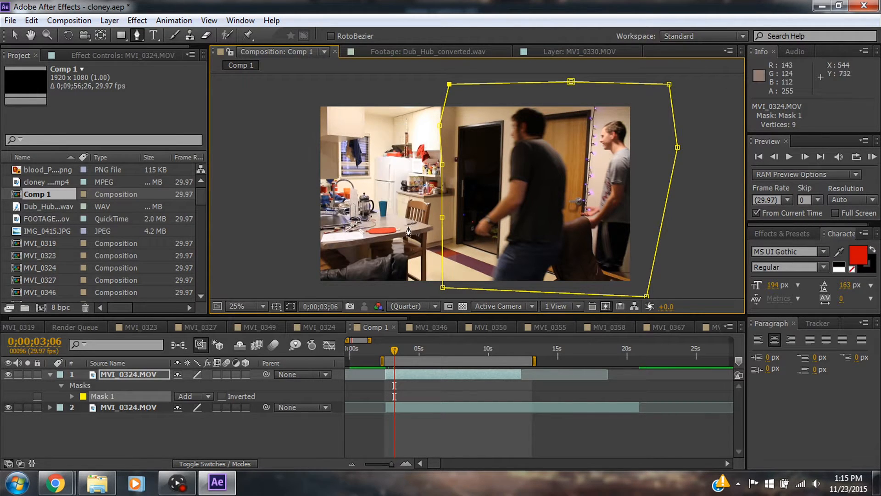
Set the new mask's mode to Subtract and deselect the layer
{"action": "left_click", "coordinate": [200, 395]}
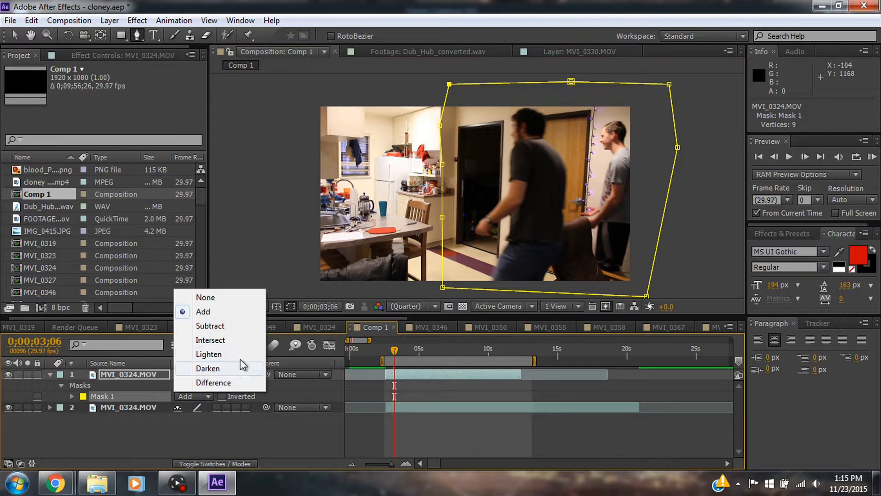
{"action": "left_click", "coordinate": [216, 324]}
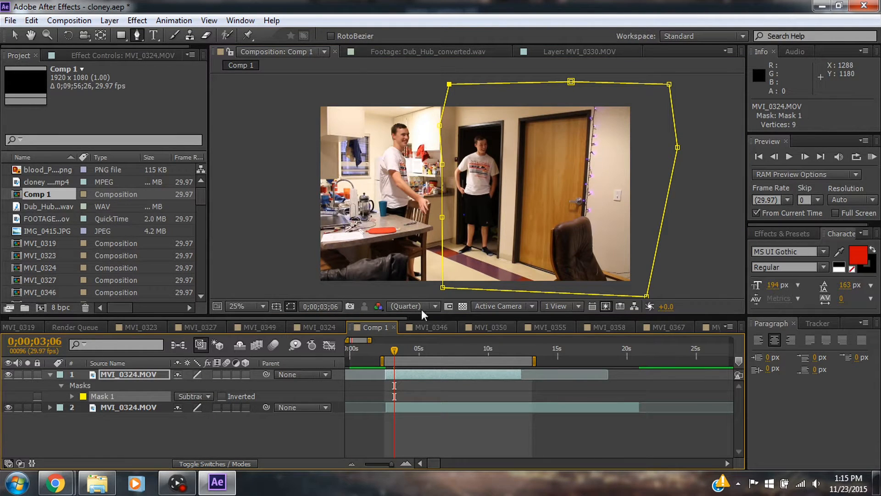
{"action": "key", "text": "v"}
{"action": "left_click", "coordinate": [280, 241]}
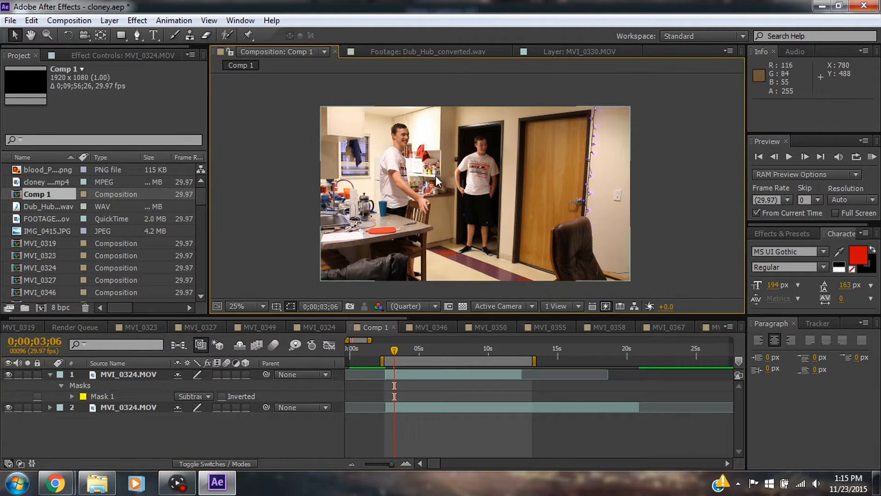
Set the Mask Feather of Mask 1 on the upper MVI_0324.MOV layer to 11 pixels to soften the seam
{"action": "scroll", "coordinate": [436, 175], "scroll_direction": "up", "scroll_amount": 4}
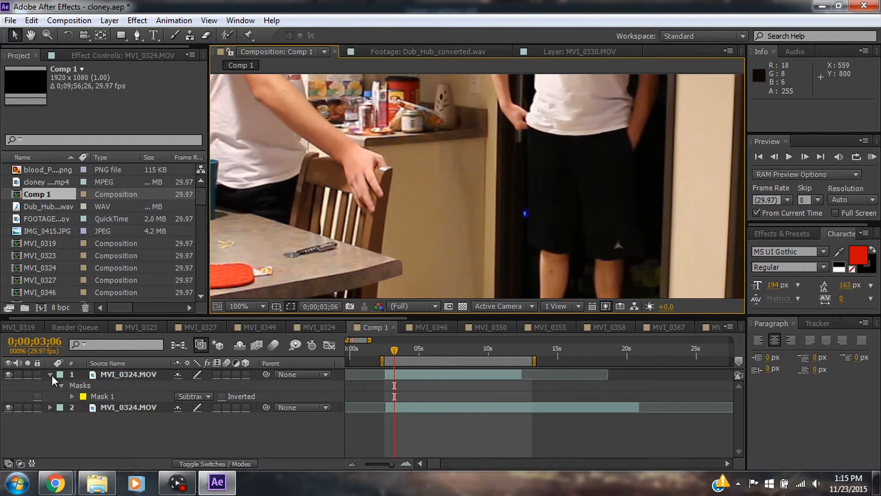
{"action": "left_click", "coordinate": [72, 396]}
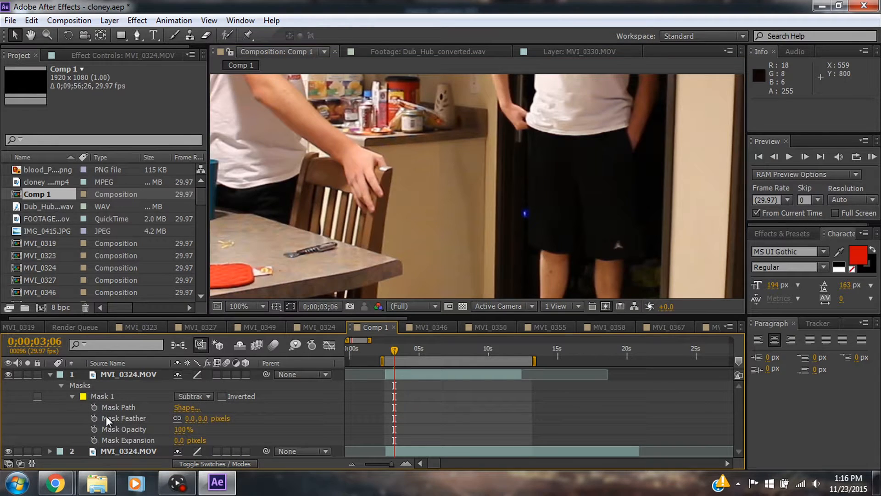
{"action": "left_click_drag", "start_coordinate": [185, 419], "coordinate": [194, 418]}
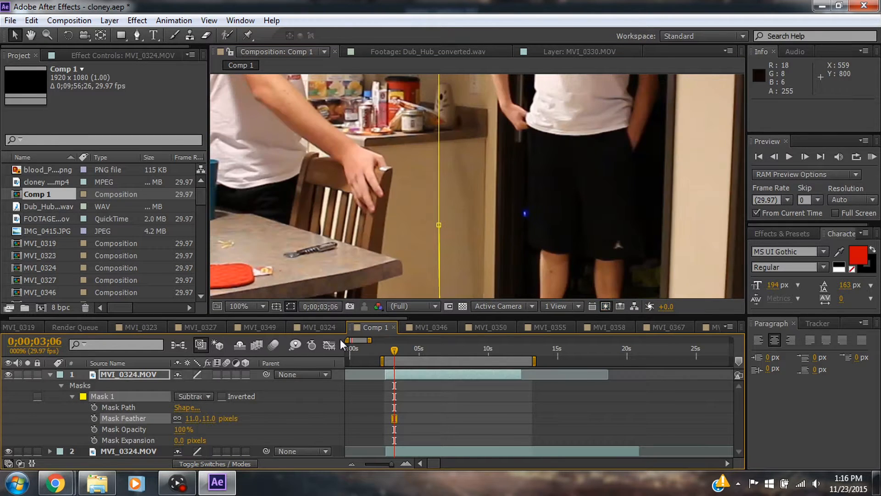
{"action": "left_click", "coordinate": [480, 396]}
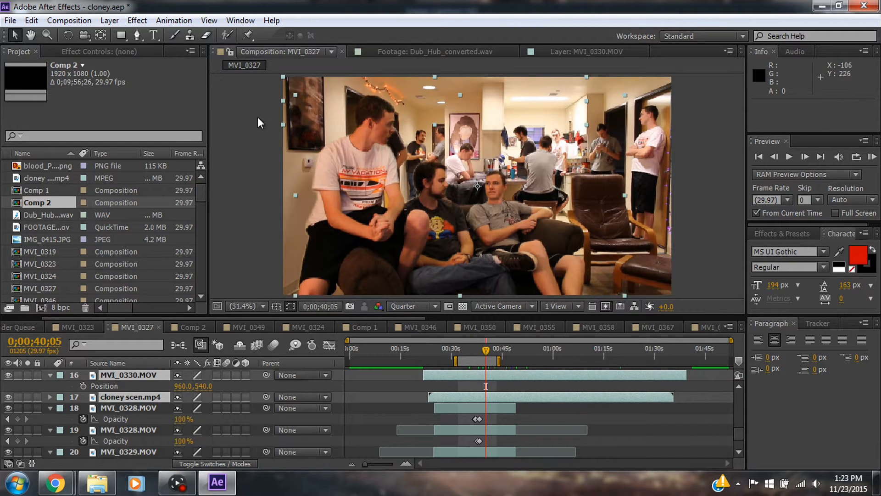
In Comp 2, start a Pen tool mask on MVI_0330.MOV, tracing the leftmost man's leg from the frame's lower edge to his waist
{"action": "left_click", "coordinate": [137, 34]}
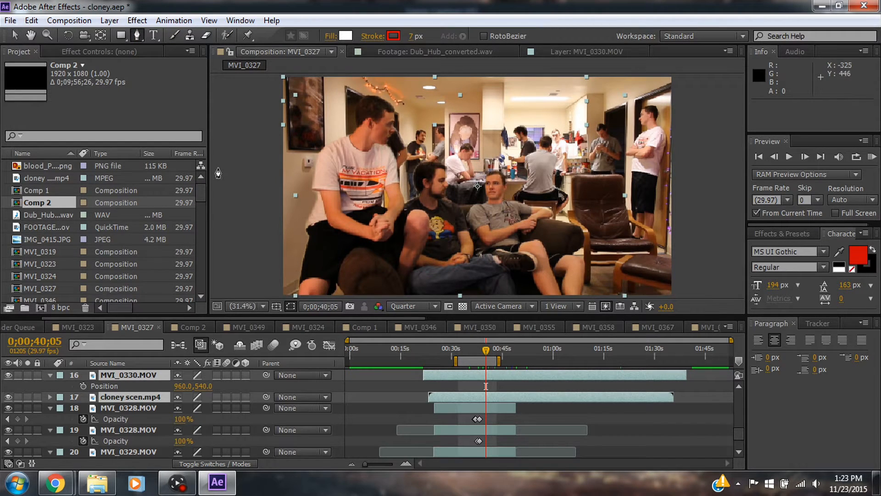
{"action": "left_click", "coordinate": [188, 326]}
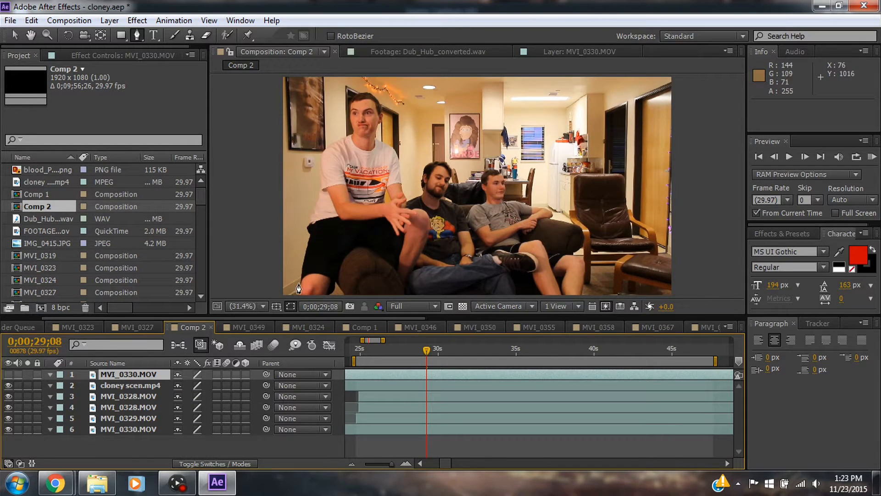
{"action": "scroll", "coordinate": [298, 288], "scroll_direction": "up", "scroll_amount": 5}
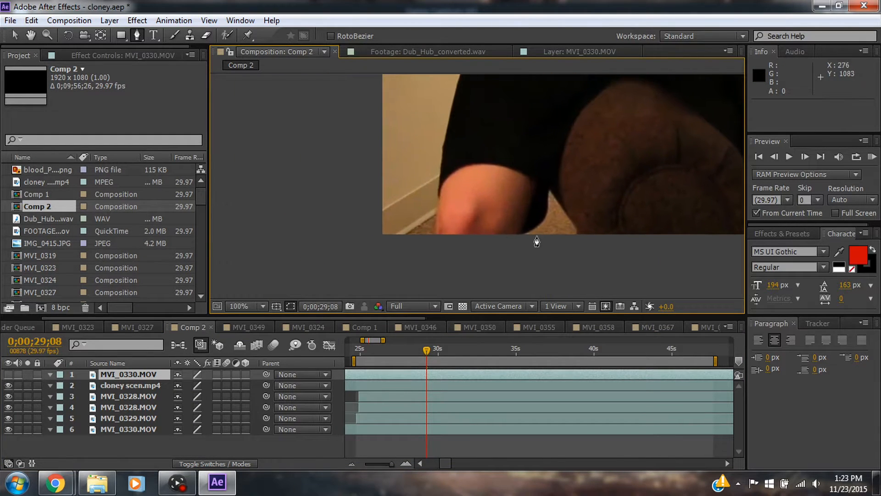
{"action": "left_click", "coordinate": [436, 240]}
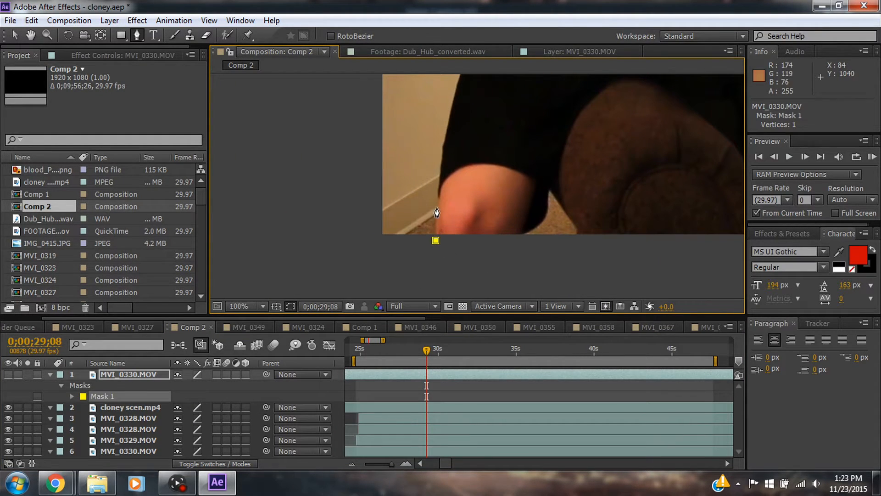
{"action": "left_click", "coordinate": [441, 167]}
{"action": "scroll", "coordinate": [450, 179], "scroll_direction": "up", "scroll_amount": 2}
{"action": "scroll", "coordinate": [455, 183], "scroll_direction": "up", "scroll_amount": 2}
{"action": "left_click", "coordinate": [466, 200]}
{"action": "scroll", "coordinate": [478, 167], "scroll_direction": "up", "scroll_amount": 1}
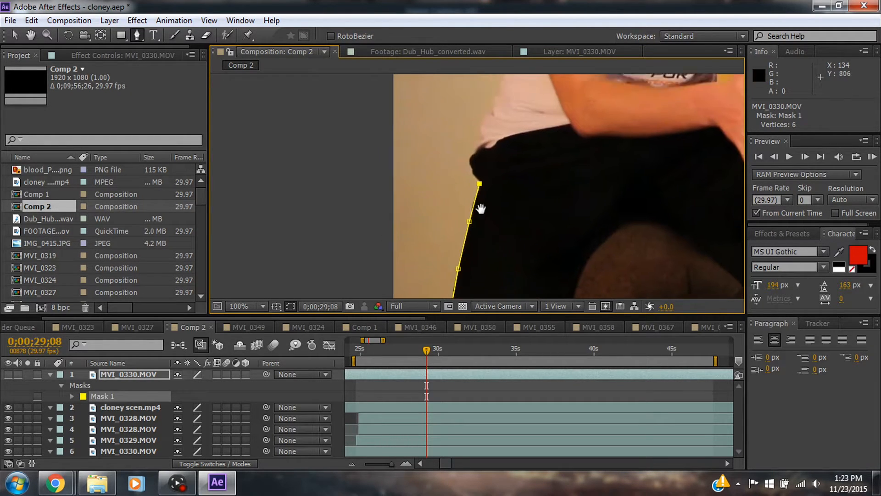
{"action": "left_click", "coordinate": [480, 194]}
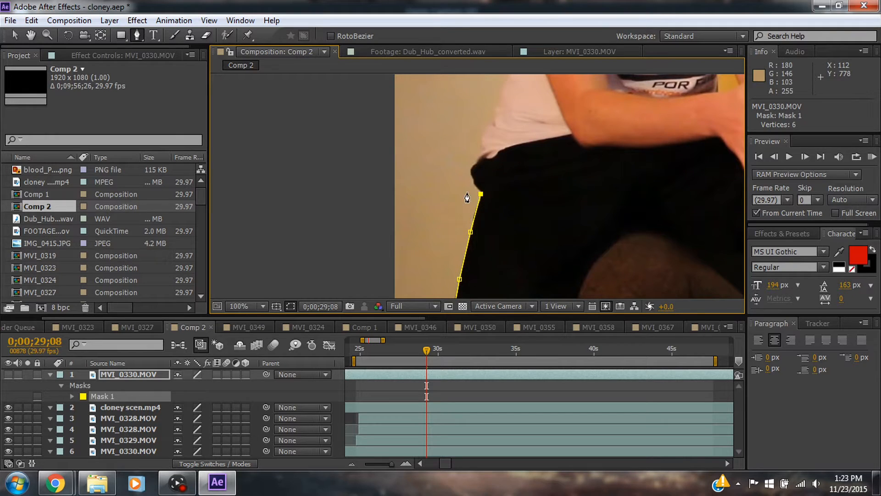
Continue the mask outline from the leftmost man's waist up along his shirt and back
{"action": "left_click", "coordinate": [468, 169]}
{"action": "left_click_drag", "start_coordinate": [478, 187], "coordinate": [477, 206]}
{"action": "left_click", "coordinate": [484, 197]}
{"action": "left_click_drag", "start_coordinate": [503, 144], "coordinate": [475, 198]}
{"action": "left_click", "coordinate": [491, 182]}
{"action": "left_click", "coordinate": [488, 182]}
{"action": "left_click", "coordinate": [511, 163]}
{"action": "left_click", "coordinate": [532, 152]}
{"action": "left_click", "coordinate": [549, 150]}
Trace the mask over the leftmost man's shoulder and around his head to the far ear
{"action": "scroll", "coordinate": [543, 144], "scroll_direction": "up", "scroll_amount": 1}
{"action": "left_click", "coordinate": [491, 161]}
{"action": "left_click", "coordinate": [516, 149]}
{"action": "left_click", "coordinate": [539, 144]}
{"action": "left_click", "coordinate": [561, 144]}
{"action": "left_click", "coordinate": [591, 147]}
{"action": "left_click", "coordinate": [632, 188]}
{"action": "left_click", "coordinate": [647, 216]}
{"action": "left_click_drag", "start_coordinate": [647, 218], "coordinate": [502, 102]}
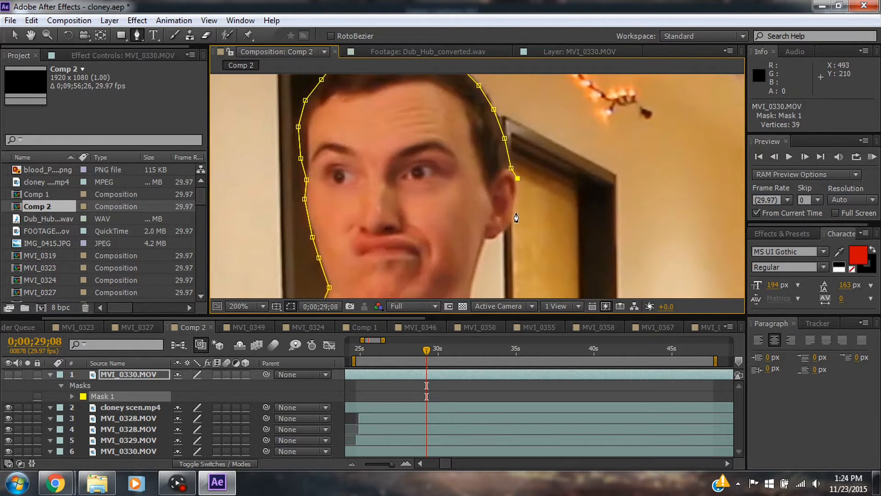
Extend the mask from the leftmost man's ear down his neck and arm to the middle man's shoulder
{"action": "left_click", "coordinate": [516, 220]}
{"action": "left_click_drag", "start_coordinate": [516, 221], "coordinate": [482, 155]}
{"action": "left_click_drag", "start_coordinate": [483, 246], "coordinate": [443, 108]}
{"action": "left_click", "coordinate": [516, 210]}
{"action": "left_click_drag", "start_coordinate": [517, 212], "coordinate": [499, 90]}
{"action": "left_click", "coordinate": [516, 195]}
{"action": "left_click_drag", "start_coordinate": [518, 196], "coordinate": [503, 163]}
{"action": "left_click", "coordinate": [599, 193]}
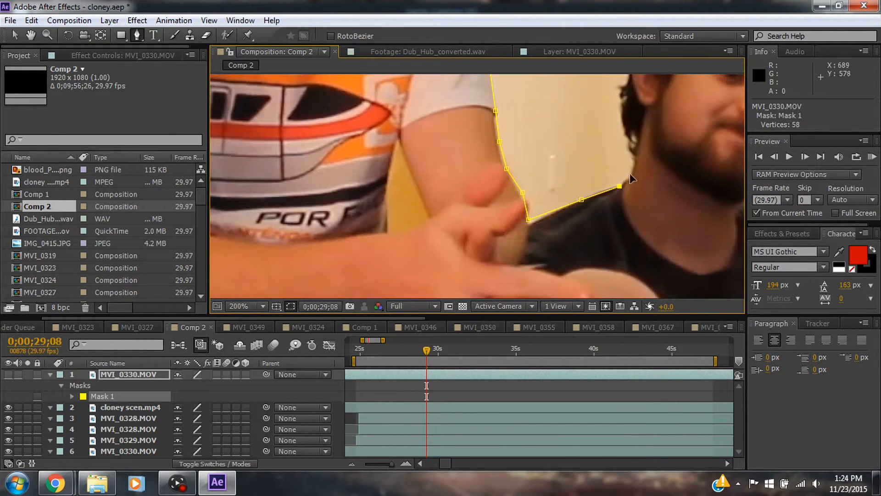
Trace the mask outline around the middle man's hair and head to the far side of his face
{"action": "left_click_drag", "start_coordinate": [628, 138], "coordinate": [628, 222]}
{"action": "left_click", "coordinate": [626, 158]}
{"action": "left_click_drag", "start_coordinate": [627, 158], "coordinate": [617, 242]}
{"action": "left_click", "coordinate": [662, 153]}
{"action": "left_click_drag", "start_coordinate": [662, 154], "coordinate": [411, 163]}
{"action": "left_click", "coordinate": [524, 163]}
{"action": "left_click", "coordinate": [540, 182]}
{"action": "left_click_drag", "start_coordinate": [553, 221], "coordinate": [538, 147]}
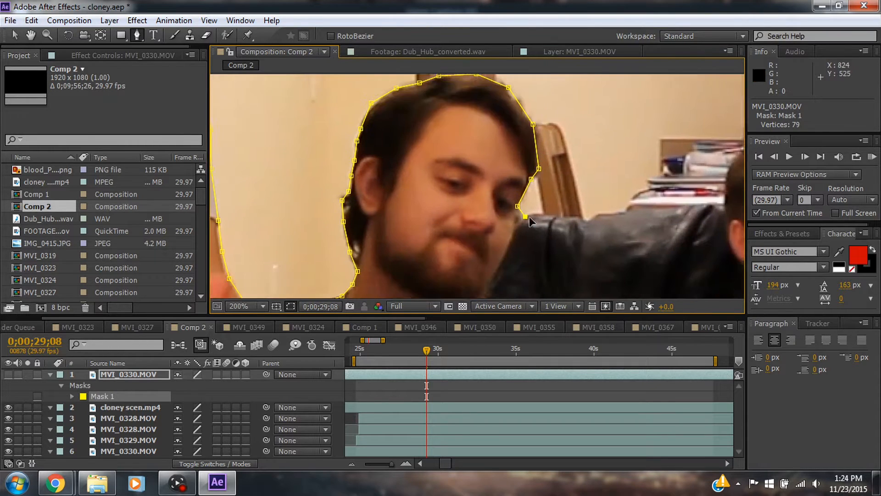
Continue the mask from the middle man's beard along his shoulder and past the black chair to the third man's shoulder
{"action": "left_click_drag", "start_coordinate": [510, 236], "coordinate": [532, 171]}
{"action": "left_click", "coordinate": [520, 200]}
{"action": "left_click", "coordinate": [501, 234]}
{"action": "left_click", "coordinate": [549, 267]}
{"action": "left_click_drag", "start_coordinate": [549, 266], "coordinate": [455, 174]}
{"action": "left_click", "coordinate": [558, 197]}
{"action": "left_click", "coordinate": [654, 192]}
Trace the mask up the third man's neck and around his head
{"action": "left_click", "coordinate": [685, 172]}
{"action": "left_click", "coordinate": [685, 140]}
{"action": "left_click_drag", "start_coordinate": [685, 139], "coordinate": [668, 260]}
{"action": "left_click", "coordinate": [636, 132]}
{"action": "left_click_drag", "start_coordinate": [636, 131], "coordinate": [542, 216]}
{"action": "left_click", "coordinate": [664, 200]}
{"action": "left_click_drag", "start_coordinate": [664, 200], "coordinate": [511, 98]}
{"action": "left_click", "coordinate": [543, 188]}
{"action": "left_click", "coordinate": [532, 233]}
{"action": "left_click", "coordinate": [521, 274]}
Extend the mask from the third man's neck along his shoulder and arm to the elbow
{"action": "left_click_drag", "start_coordinate": [521, 273], "coordinate": [459, 235]}
{"action": "left_click", "coordinate": [544, 232]}
{"action": "left_click_drag", "start_coordinate": [544, 233], "coordinate": [456, 195]}
{"action": "left_click", "coordinate": [540, 224]}
{"action": "left_click", "coordinate": [644, 240]}
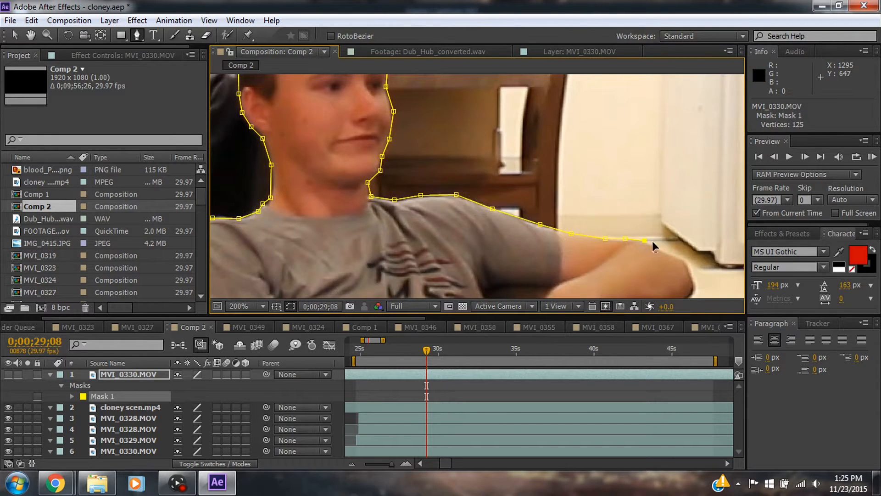
{"action": "left_click_drag", "start_coordinate": [652, 246], "coordinate": [481, 164]}
{"action": "left_click", "coordinate": [519, 207]}
Finish the outline around the couch arm and close the mask below the frame at its starting point
{"action": "scroll", "coordinate": [510, 220], "scroll_direction": "down", "scroll_amount": 1}
{"action": "scroll", "coordinate": [550, 207], "scroll_direction": "down", "scroll_amount": 1}
{"action": "left_click", "coordinate": [582, 283]}
{"action": "left_click_drag", "start_coordinate": [516, 266], "coordinate": [611, 266]}
{"action": "left_click", "coordinate": [226, 280]}
{"action": "left_click_drag", "start_coordinate": [431, 105], "coordinate": [431, 216]}
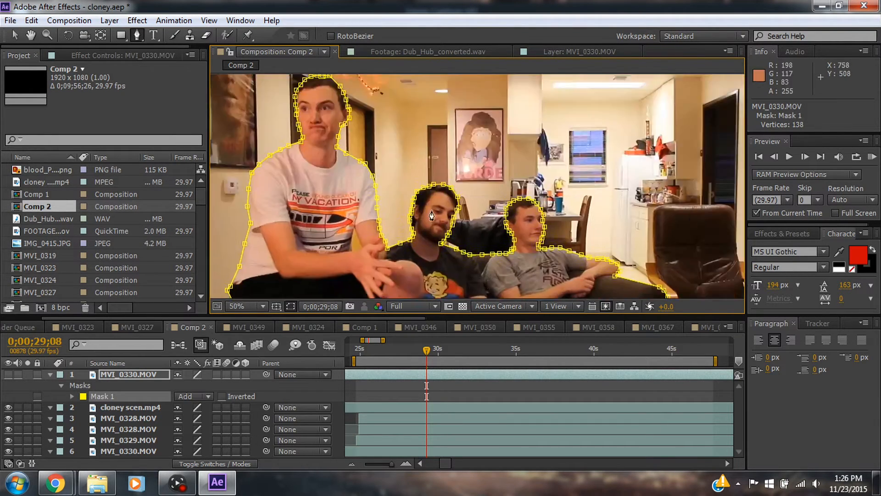
{"action": "scroll", "coordinate": [431, 215], "scroll_direction": "down", "scroll_amount": 1}
Toggle the visibility of cloney scen.mp4 to compare the mask outline with the footage beneath
{"action": "left_click", "coordinate": [193, 396]}
{"action": "left_click", "coordinate": [9, 409]}
{"action": "left_click", "coordinate": [9, 407]}
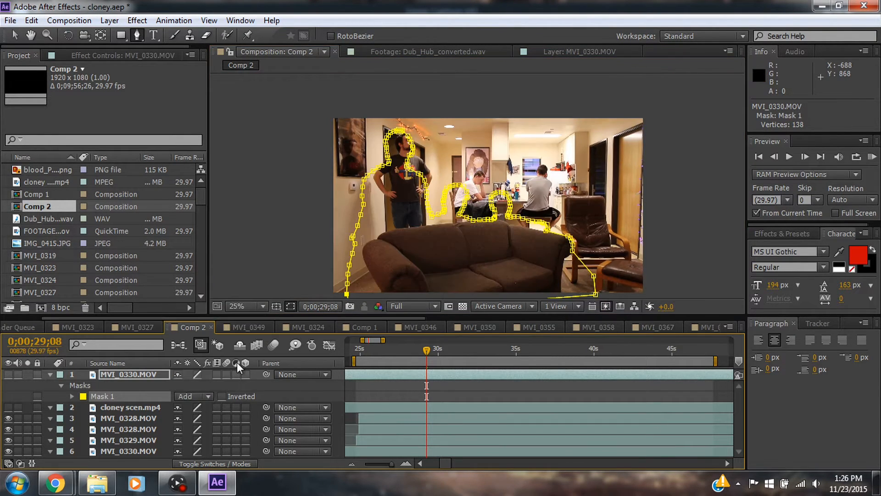
{"action": "left_click", "coordinate": [8, 407]}
Set the mode of Mask 1 on MVI_0330.MOV to None
{"action": "left_click", "coordinate": [195, 396]}
{"action": "left_click", "coordinate": [193, 406]}
{"action": "left_click", "coordinate": [276, 384]}
{"action": "left_click", "coordinate": [11, 374]}
Move Mask 1 from MVI_0330.MOV to the cloney scen.mp4 layer and set its mode to Add
{"action": "left_click", "coordinate": [103, 396]}
{"action": "key", "text": "ctrl+c"}
{"action": "left_click", "coordinate": [123, 407]}
{"action": "key", "text": "ctrl+v"}
{"action": "left_click", "coordinate": [111, 396]}
{"action": "key", "text": "Delete"}
{"action": "left_click", "coordinate": [198, 407]}
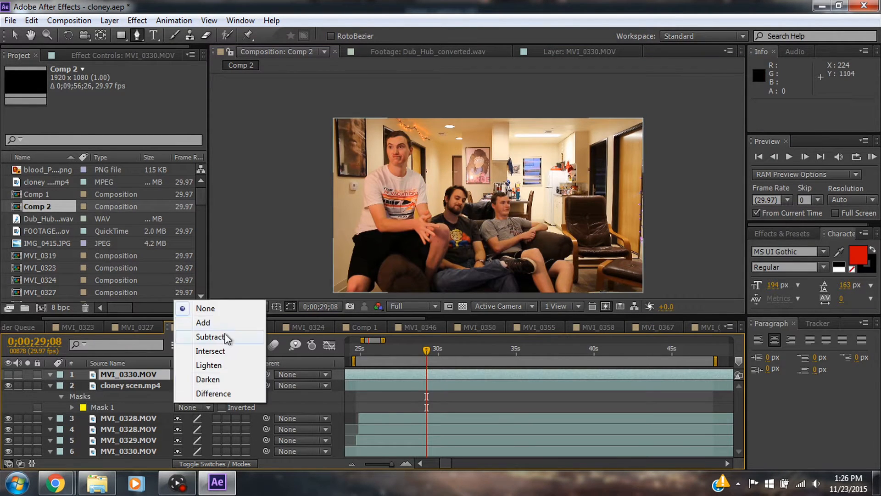
{"action": "left_click", "coordinate": [203, 322]}
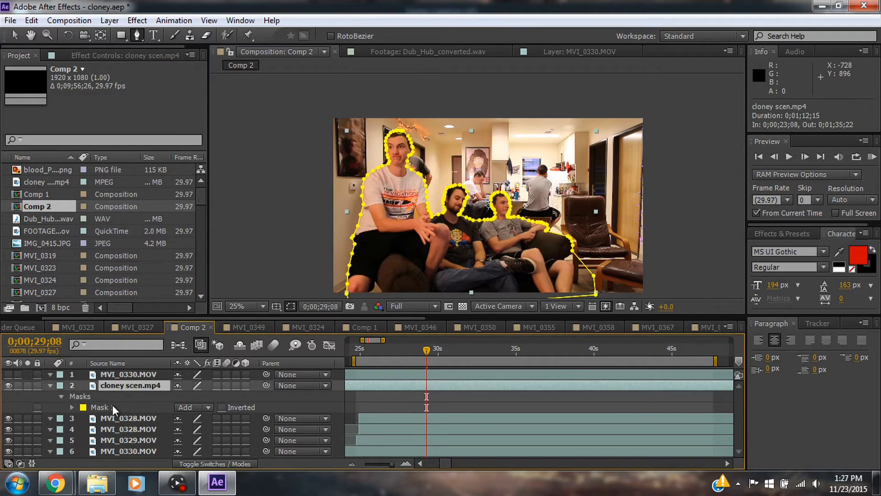
Set a first Mask Path keyframe for Mask 1 on cloney scen.mp4 at 0;00;29;08
{"action": "left_click", "coordinate": [71, 407]}
{"action": "scroll", "coordinate": [95, 394], "scroll_direction": "down", "scroll_amount": 1}
{"action": "left_click", "coordinate": [94, 385]}
{"action": "scroll", "coordinate": [390, 133], "scroll_direction": "up", "scroll_amount": 3}
{"action": "scroll", "coordinate": [527, 273], "scroll_direction": "down", "scroll_amount": 1}
Advance ten frames to 0;00;29;18 and move the mask points to fit the front actor's head and neck
{"action": "key", "text": "Page_Down"}
{"action": "key", "text": "Page_Down"}
{"action": "key", "text": "Page_Down"}
{"action": "key", "text": "Page_Down"}
{"action": "key", "text": "Page_Down"}
{"action": "key", "text": "Page_Down"}
{"action": "key", "text": "Page_Down"}
{"action": "key", "text": "Page_Down"}
{"action": "key", "text": "Page_Down"}
{"action": "key", "text": "Page_Down"}
{"action": "key", "text": "Page_Down"}
{"action": "left_click_drag", "start_coordinate": [324, 102], "coordinate": [456, 249]}
{"action": "scroll", "coordinate": [456, 249], "scroll_direction": "up", "scroll_amount": 1}
{"action": "scroll", "coordinate": [456, 249], "scroll_direction": "up", "scroll_amount": 1}
{"action": "left_click", "coordinate": [346, 261]}
{"action": "key", "text": "ctrl+z"}
{"action": "key", "text": "v"}
{"action": "left_click_drag", "start_coordinate": [400, 241], "coordinate": [413, 235]}
{"action": "left_click_drag", "start_coordinate": [382, 173], "coordinate": [406, 169]}
{"action": "left_click_drag", "start_coordinate": [374, 135], "coordinate": [394, 145]}
{"action": "left_click_drag", "start_coordinate": [376, 116], "coordinate": [396, 127]}
{"action": "left_click_drag", "start_coordinate": [370, 95], "coordinate": [396, 95]}
{"action": "left_click_drag", "start_coordinate": [388, 101], "coordinate": [395, 172]}
{"action": "left_click_drag", "start_coordinate": [374, 131], "coordinate": [406, 188]}
Fit the remaining mask points to the front actor's shoulders and body and to the seated actors at 0;00;29;18
{"action": "left_click_drag", "start_coordinate": [412, 78], "coordinate": [523, 129]}
{"action": "left_click_drag", "start_coordinate": [398, 162], "coordinate": [410, 167]}
{"action": "left_click_drag", "start_coordinate": [505, 207], "coordinate": [454, 180]}
{"action": "left_click_drag", "start_coordinate": [531, 194], "coordinate": [554, 194]}
{"action": "left_click_drag", "start_coordinate": [550, 257], "coordinate": [548, 201]}
{"action": "mouse_move", "coordinate": [561, 212]}
{"action": "left_mouse_down"}
{"action": "mouse_move", "coordinate": [571, 236]}
{"action": "mouse_move", "coordinate": [561, 218]}
{"action": "left_mouse_up"}
{"action": "left_click_drag", "start_coordinate": [528, 260], "coordinate": [506, 144]}
{"action": "scroll", "coordinate": [491, 205], "scroll_direction": "down", "scroll_amount": 1}
{"action": "scroll", "coordinate": [491, 206], "scroll_direction": "up", "scroll_amount": 1}
{"action": "left_click_drag", "start_coordinate": [439, 236], "coordinate": [455, 244]}
{"action": "left_click_drag", "start_coordinate": [467, 184], "coordinate": [483, 194]}
{"action": "scroll", "coordinate": [509, 248], "scroll_direction": "down", "scroll_amount": 1}
{"action": "left_click_drag", "start_coordinate": [512, 253], "coordinate": [490, 183]}
{"action": "scroll", "coordinate": [489, 184], "scroll_direction": "up", "scroll_amount": 1}
{"action": "left_click_drag", "start_coordinate": [517, 149], "coordinate": [415, 214]}
{"action": "left_click_drag", "start_coordinate": [480, 191], "coordinate": [449, 236]}
{"action": "scroll", "coordinate": [464, 193], "scroll_direction": "down", "scroll_amount": 1}
Step back and forth through the frames between the two Mask Path keyframes to check how the mask follows the actor
{"action": "key", "text": "Page_Up"}
{"action": "key", "text": "Page_Up"}
{"action": "key", "text": "Page_Up"}
{"action": "key", "text": "Page_Up"}
{"action": "key", "text": "Page_Up"}
{"action": "key", "text": "Page_Up"}
{"action": "key", "text": "Page_Up"}
{"action": "key", "text": "Page_Up"}
{"action": "key", "text": "Page_Up"}
{"action": "key", "text": "Page_Down"}
{"action": "key", "text": "Page_Down"}
{"action": "key", "text": "Page_Down"}
{"action": "key", "text": "Page_Down"}
{"action": "key", "text": "Page_Down"}
{"action": "key", "text": "Page_Down"}
{"action": "key", "text": "Page_Down"}
{"action": "key", "text": "Page_Down"}
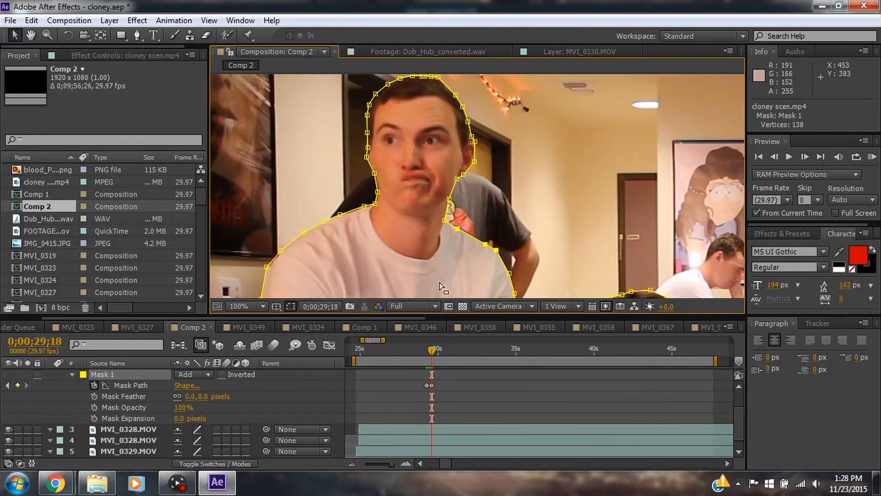
{"action": "scroll", "coordinate": [492, 227], "scroll_direction": "down", "scroll_amount": 1}
{"action": "key", "text": "Page_Up"}
{"action": "key", "text": "Page_Up"}
{"action": "key", "text": "Page_Up"}
{"action": "key", "text": "Page_Down"}
{"action": "key", "text": "Page_Down"}
{"action": "key", "text": "Page_Down"}
{"action": "key", "text": "Page_Down"}
Duplicate cloney scen.mp4 and place the copy, with its mask deleted, directly beneath the masked layer
{"action": "scroll", "coordinate": [120, 391], "scroll_direction": "up", "scroll_amount": 1}
{"action": "left_click", "coordinate": [125, 387]}
{"action": "key", "text": "ctrl+d"}
{"action": "left_click_drag", "start_coordinate": [127, 387], "coordinate": [128, 416]}
{"action": "left_click", "coordinate": [103, 418]}
{"action": "key", "text": "Delete"}
{"action": "left_click", "coordinate": [130, 385]}
{"action": "key", "text": "m"}
Advance ten frames to 0;00;29;28 and examine the mask around the two seated actors' heads
{"action": "scroll", "coordinate": [464, 244], "scroll_direction": "up", "scroll_amount": 1}
{"action": "left_click_drag", "start_coordinate": [514, 179], "coordinate": [470, 208]}
{"action": "key", "text": "Page_Down"}
{"action": "key", "text": "Page_Down"}
{"action": "key", "text": "Page_Down"}
{"action": "key", "text": "Page_Down"}
{"action": "key", "text": "Page_Down"}
{"action": "key", "text": "Page_Down"}
{"action": "key", "text": "Page_Down"}
{"action": "key", "text": "Page_Down"}
{"action": "key", "text": "Page_Down"}
{"action": "key", "text": "Page_Down"}
{"action": "left_click_drag", "start_coordinate": [488, 253], "coordinate": [299, 104]}
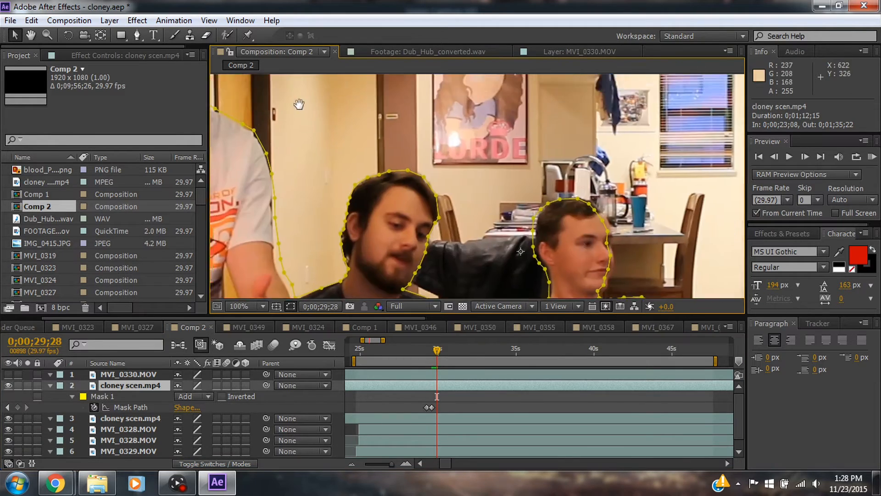
{"action": "scroll", "coordinate": [494, 216], "scroll_direction": "down", "scroll_amount": 2}
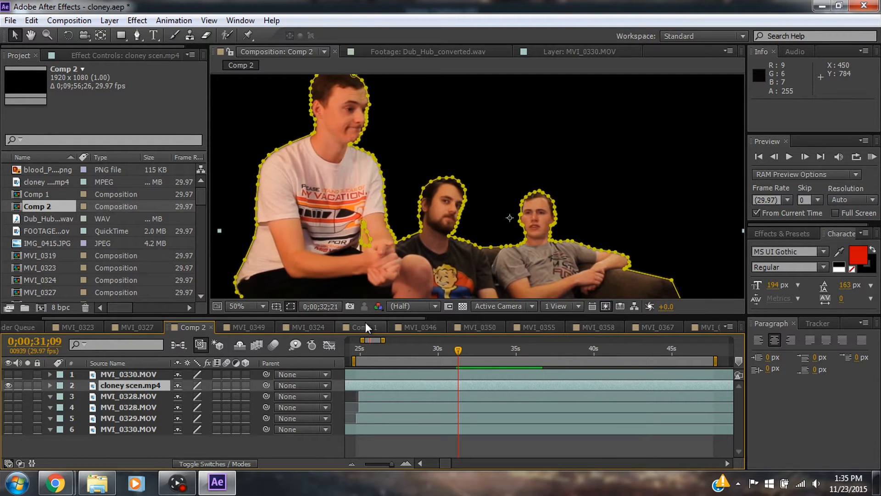
Step frame by frame to 0;00;32;14 to check the animated mask against the actors' movements
{"action": "key", "text": "Page_Up"}
{"action": "key", "text": "Page_Up"}
{"action": "key", "text": "Page_Up"}
{"action": "key", "text": "Page_Up"}
{"action": "key", "text": "Page_Up"}
{"action": "key", "text": "Page_Up"}
{"action": "key", "text": "Page_Up"}
{"action": "key", "text": "Page_Up"}
{"action": "key", "text": "Page_Up"}
{"action": "key", "text": "Page_Up"}
{"action": "key", "text": "Page_Up"}
{"action": "key", "text": "Page_Up"}
{"action": "key", "text": "Page_Up"}
{"action": "key", "text": "Page_Up"}
{"action": "key", "text": "Page_Up"}
{"action": "key", "text": "Page_Up"}
{"action": "key", "text": "Page_Up"}
{"action": "key", "text": "Page_Up"}
{"action": "key", "text": "Page_Up"}
{"action": "key", "text": "Page_Up"}
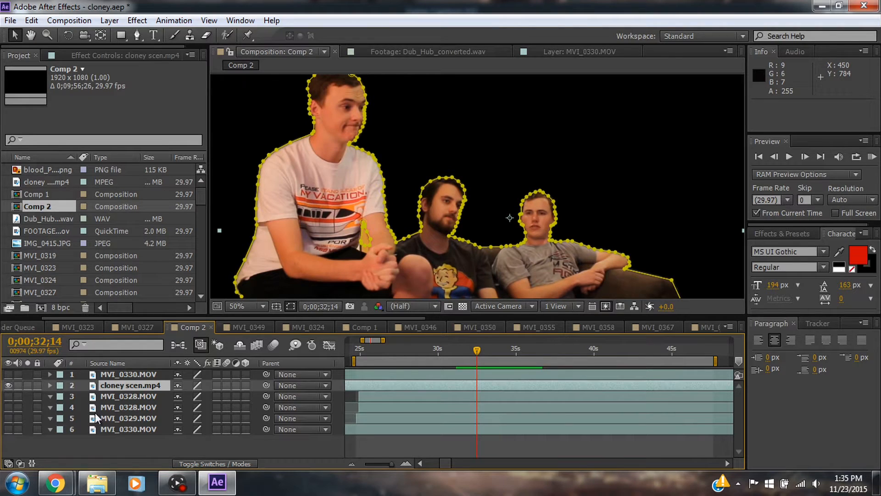
Show the bottom MVI_0330.MOV layer behind the masked actors and check the mask edge around the bearded actor's hair
{"action": "left_click", "coordinate": [8, 429]}
{"action": "left_click", "coordinate": [430, 445]}
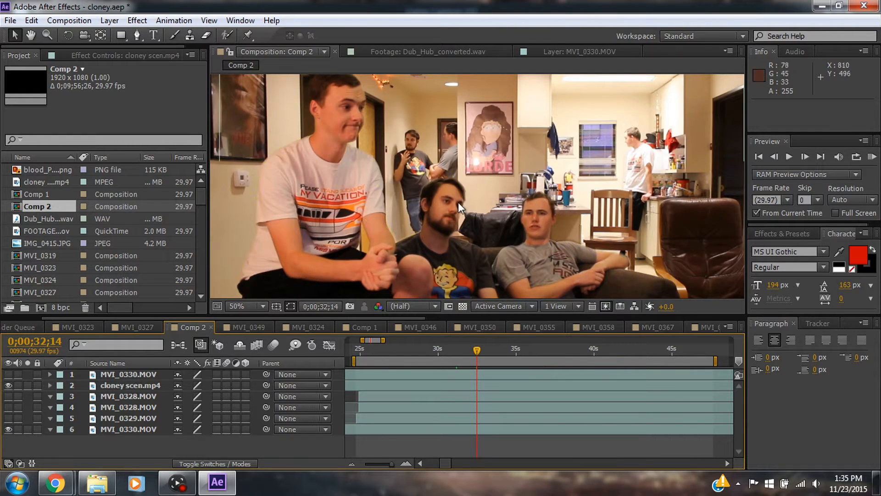
{"action": "scroll", "coordinate": [347, 189], "scroll_direction": "up", "scroll_amount": 4}
{"action": "left_click_drag", "start_coordinate": [471, 229], "coordinate": [482, 218]}
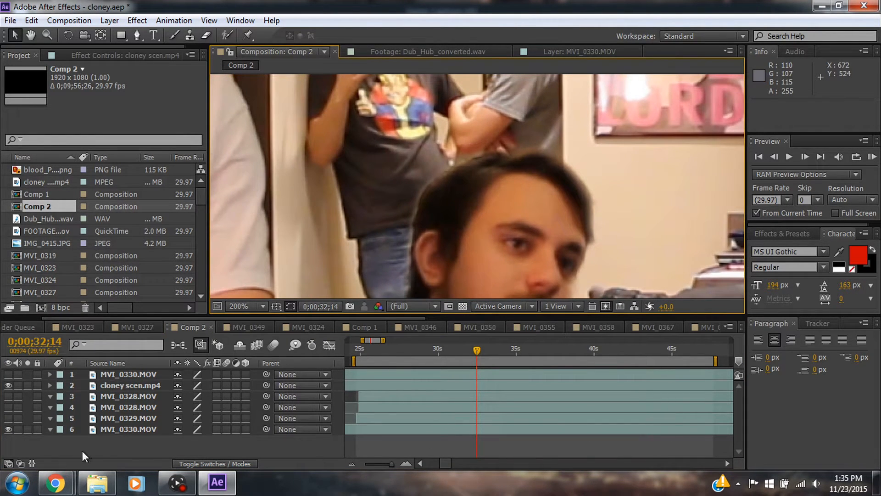
Move the two mask points at the back of the bearded actor's head outward on cloney scen.mp4
{"action": "left_click", "coordinate": [105, 429]}
{"action": "left_click", "coordinate": [117, 385]}
{"action": "left_click_drag", "start_coordinate": [423, 191], "coordinate": [420, 184]}
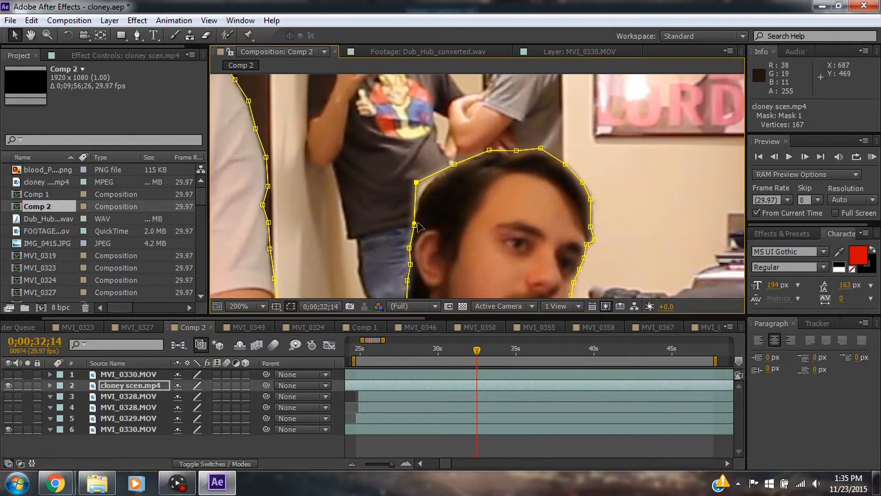
{"action": "left_click_drag", "start_coordinate": [414, 226], "coordinate": [403, 224]}
{"action": "left_click_drag", "start_coordinate": [420, 184], "coordinate": [422, 183]}
{"action": "left_click_drag", "start_coordinate": [403, 223], "coordinate": [408, 223]}
{"action": "left_click", "coordinate": [268, 442]}
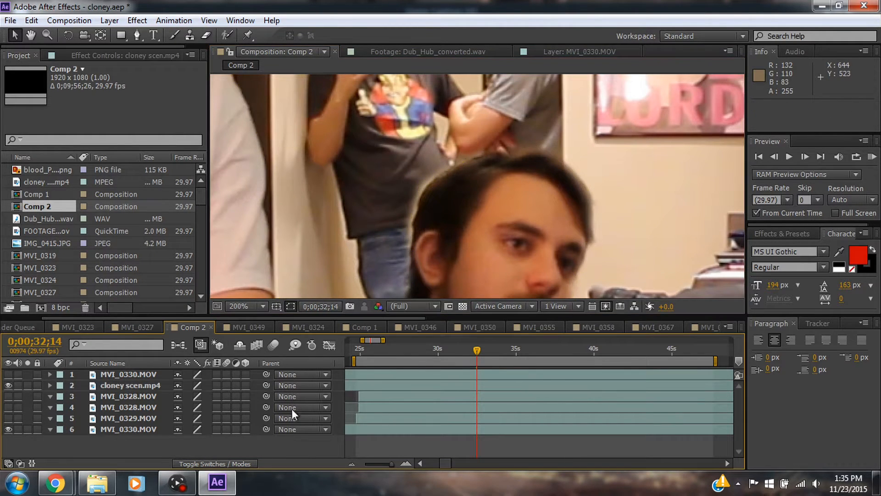
Nudge the same two mask points slightly inward toward the bearded actor's hair and check the result in the whole shot
{"action": "left_click", "coordinate": [137, 385]}
{"action": "left_click_drag", "start_coordinate": [409, 224], "coordinate": [412, 225]}
{"action": "left_click_drag", "start_coordinate": [421, 182], "coordinate": [423, 185]}
{"action": "left_click", "coordinate": [297, 442]}
{"action": "scroll", "coordinate": [471, 206], "scroll_direction": "down", "scroll_amount": 2}
{"action": "left_click_drag", "start_coordinate": [471, 205], "coordinate": [456, 207]}
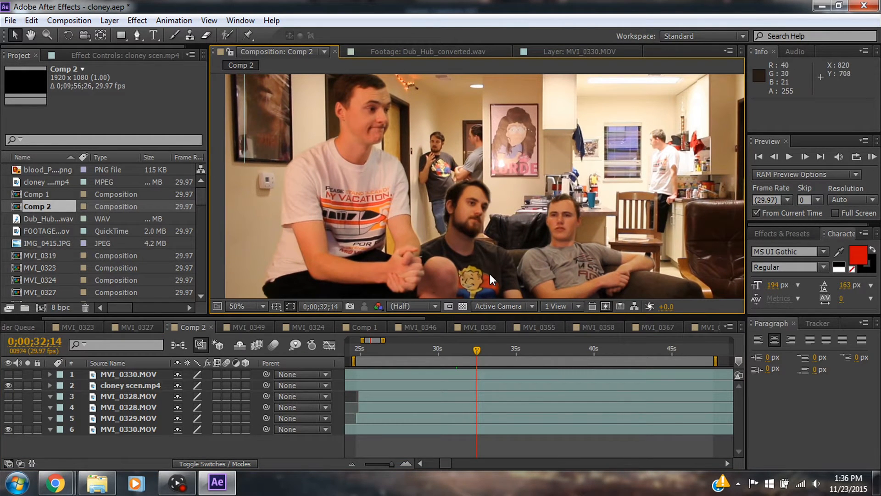
Reveal the Mask 1 properties of cloney scen.mp4 to examine its Mask Path keyframes and feather
{"action": "left_click", "coordinate": [123, 385]}
{"action": "left_click", "coordinate": [51, 385]}
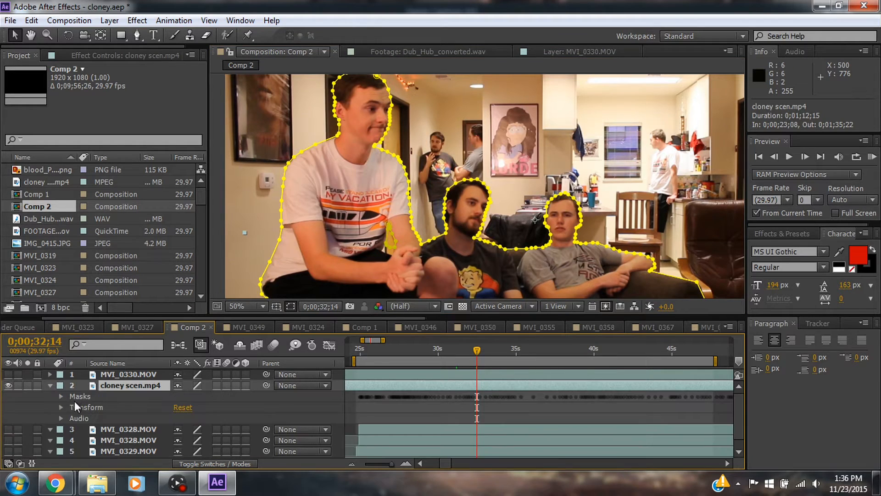
{"action": "left_click", "coordinate": [61, 396]}
{"action": "left_click", "coordinate": [72, 407]}
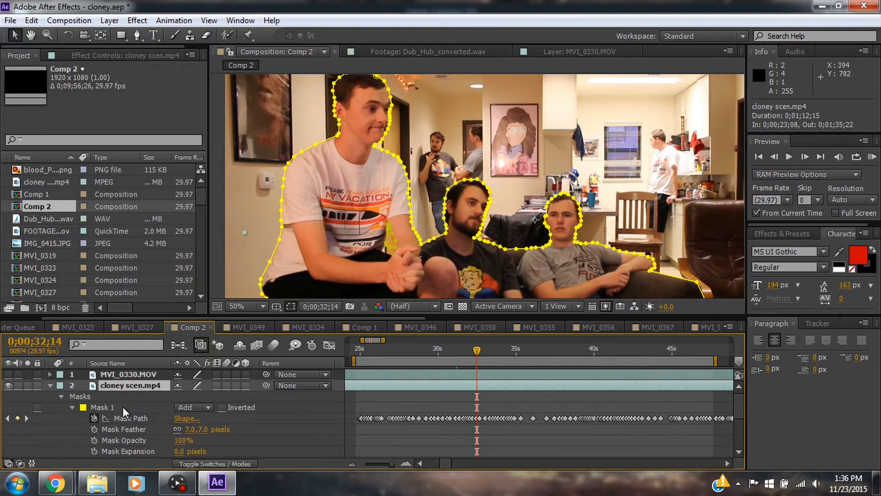
Collapse the cloney scen.mp4 properties and make MVI_0329.MOV and the lower MVI_0328.MOV layer visible
{"action": "left_click", "coordinate": [50, 385]}
{"action": "left_click", "coordinate": [8, 418]}
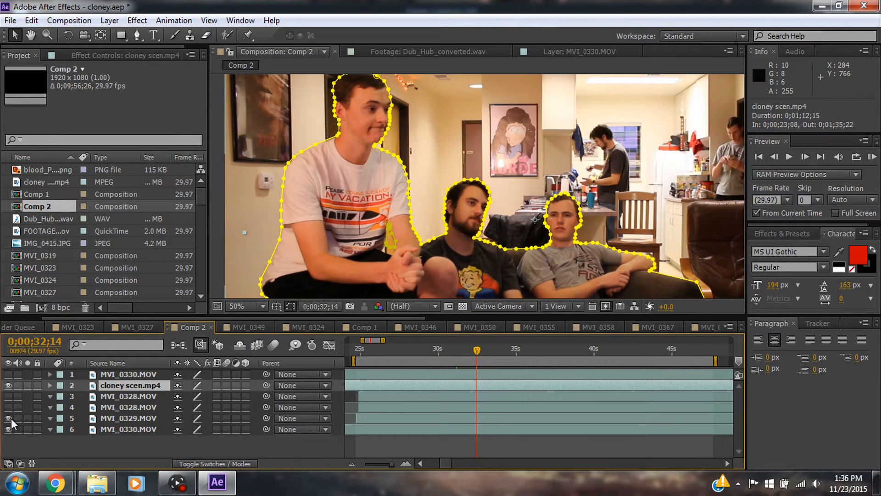
{"action": "left_click", "coordinate": [9, 407]}
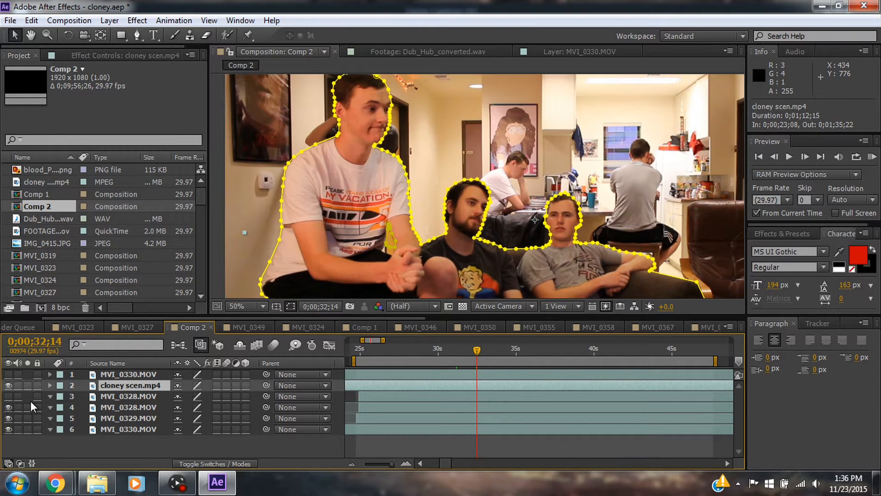
Open the MVI_0327 composition and set its preview resolution to Full for a close view of the background clones
{"action": "left_click", "coordinate": [138, 328]}
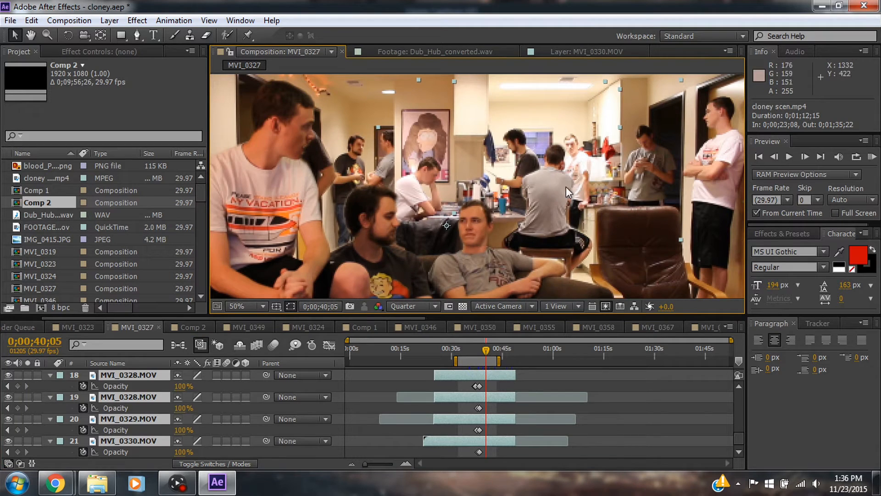
{"action": "scroll", "coordinate": [381, 179], "scroll_direction": "up", "scroll_amount": 4}
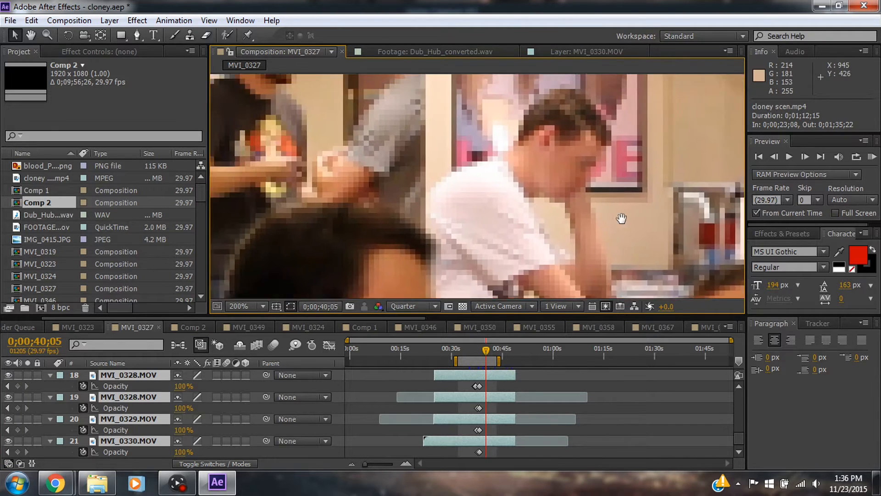
{"action": "left_click", "coordinate": [413, 306]}
{"action": "left_click", "coordinate": [415, 340]}
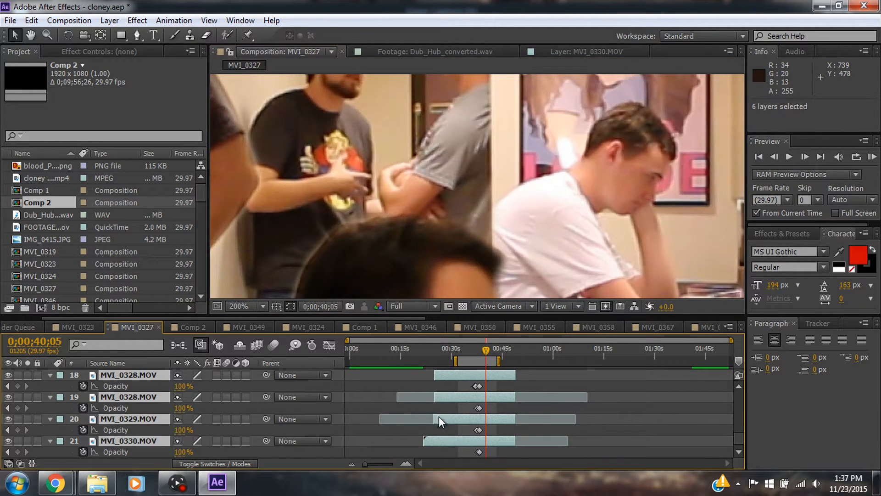
Select layer 19, MVI_0328.MOV, to examine its masks around the background actors
{"action": "left_click", "coordinate": [142, 407]}
{"action": "left_click_drag", "start_coordinate": [494, 220], "coordinate": [487, 216]}
{"action": "scroll", "coordinate": [488, 219], "scroll_direction": "down", "scroll_amount": 1}
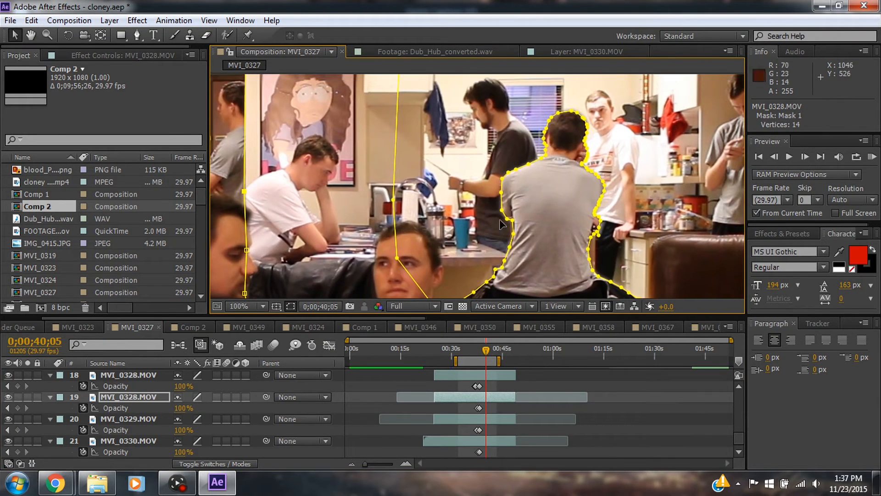
Toggle the visibility of the two MVI_0328.MOV layers to compare which parts of the background each one supplies
{"action": "left_click", "coordinate": [92, 375]}
{"action": "left_click", "coordinate": [7, 397]}
{"action": "left_click", "coordinate": [8, 398]}
{"action": "left_click", "coordinate": [7, 375]}
{"action": "left_click", "coordinate": [7, 375]}
{"action": "left_click", "coordinate": [6, 375]}
{"action": "left_click", "coordinate": [6, 375]}
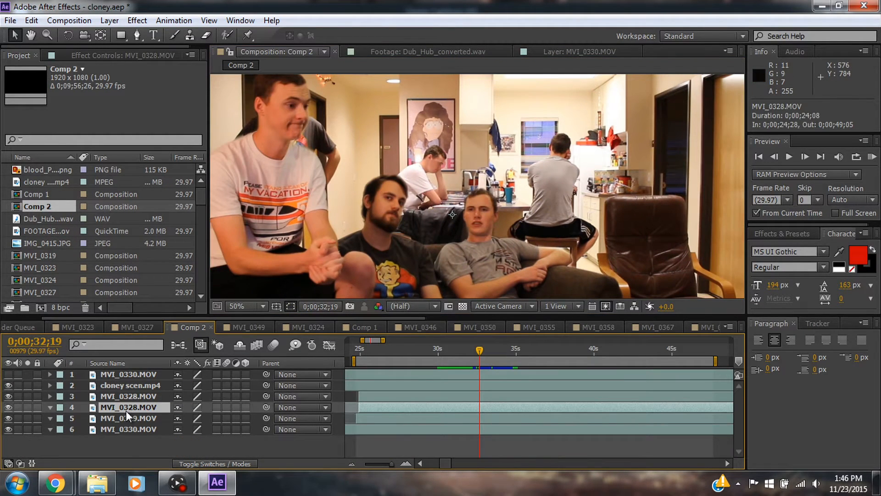
Examine the Freeze Frame option for layer 3, MVI_0328.MOV, in Comp 2 and its Time Remap and Opacity keyframes
{"action": "right_click", "coordinate": [132, 396]}
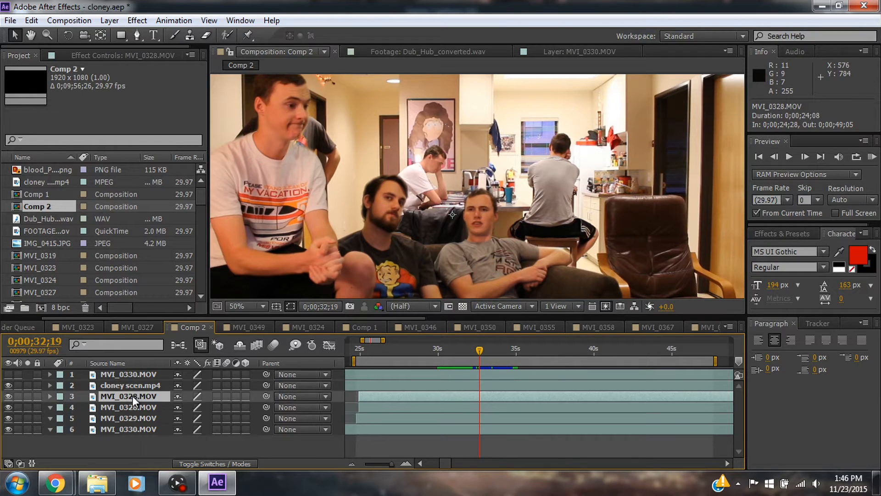
{"action": "mouse_move", "coordinate": [188, 125]}
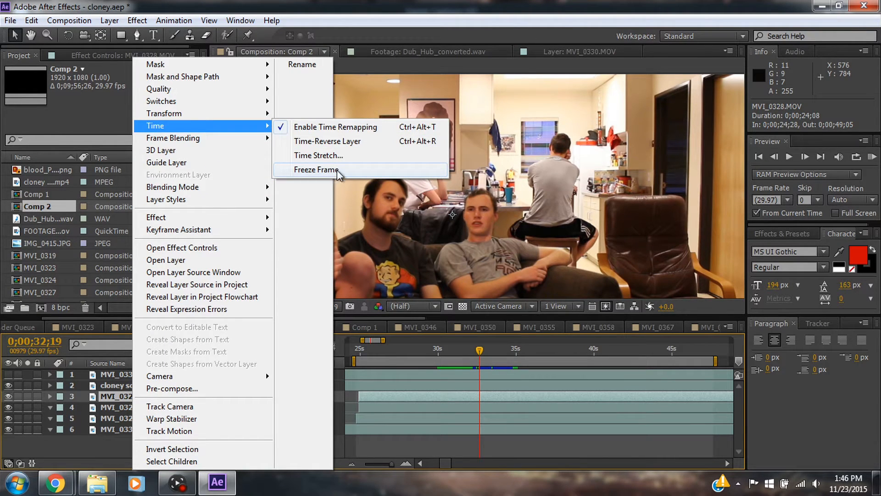
{"action": "left_click", "coordinate": [433, 395]}
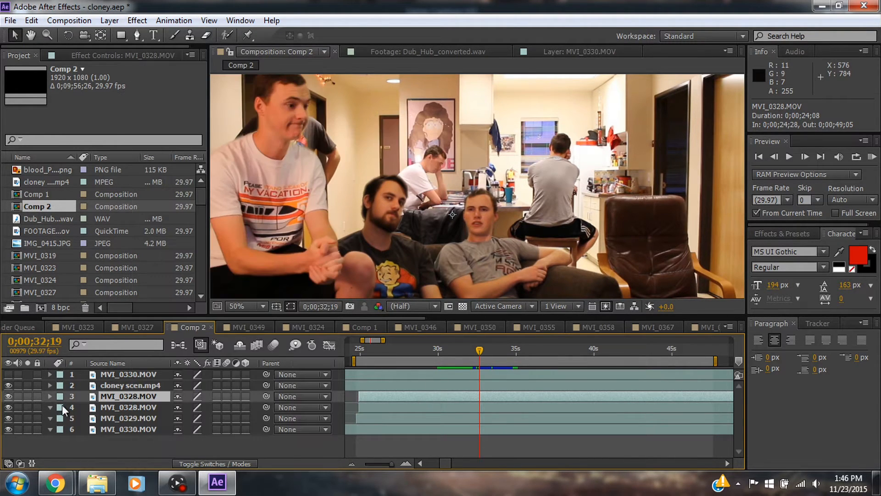
{"action": "left_click", "coordinate": [49, 396]}
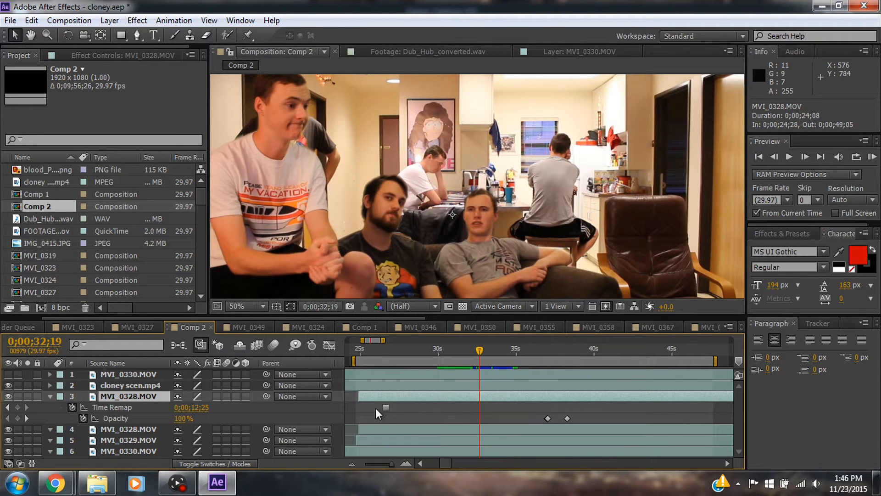
{"action": "key", "text": "u"}
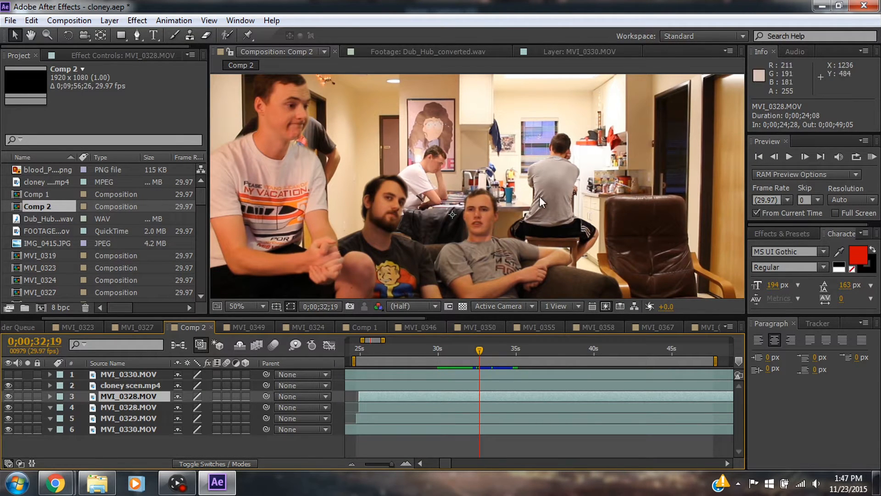
Extend the end of the Comp 2 work area to 0;01;20;22
{"action": "key", "text": "n"}
{"action": "left_click_drag", "start_coordinate": [478, 361], "coordinate": [735, 362]}
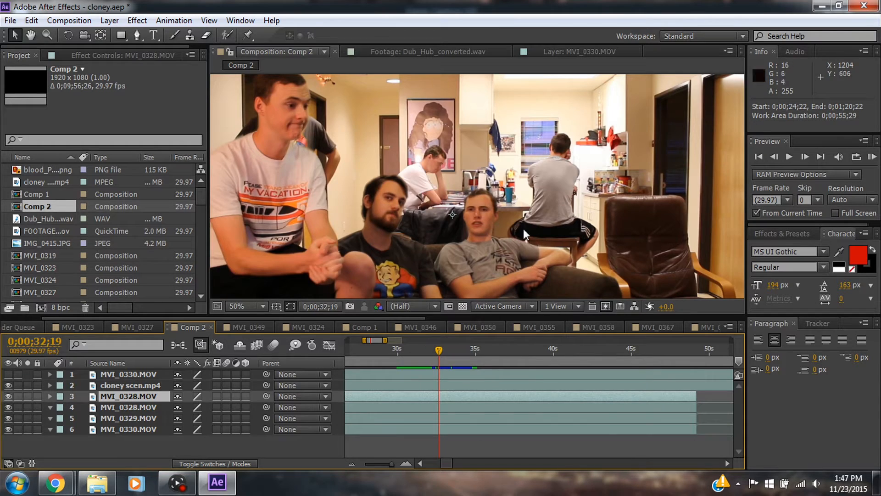
Start a mask on layer 3, MVI_0328.MOV, tracing the actor on the kitchen stool from his hip up his left side to the neck
{"action": "key", "text": "z"}
{"action": "left_click", "coordinate": [507, 224]}
{"action": "key", "text": "g"}
{"action": "scroll", "coordinate": [480, 220], "scroll_direction": "up", "scroll_amount": 4}
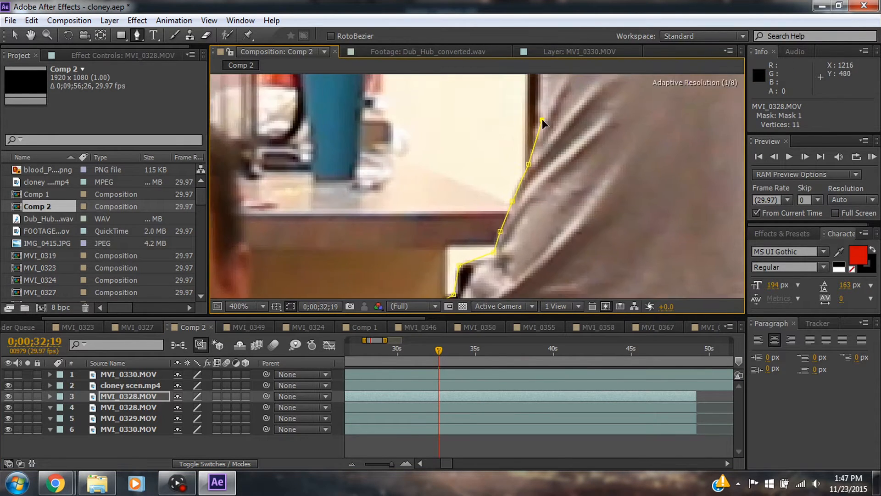
{"action": "left_click", "coordinate": [473, 203]}
{"action": "left_click", "coordinate": [477, 136]}
{"action": "left_click", "coordinate": [470, 244]}
{"action": "left_click", "coordinate": [582, 179]}
{"action": "left_click", "coordinate": [624, 162]}
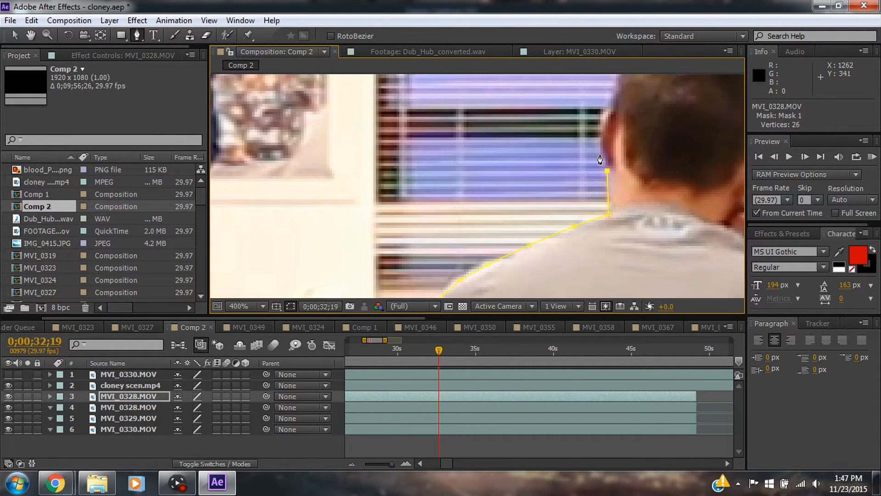
Continue the layer 3 mask around the stool actor's head, from the left of his neck over his hair to the right side
{"action": "left_click", "coordinate": [608, 106]}
{"action": "left_click_drag", "start_coordinate": [608, 106], "coordinate": [611, 200]}
{"action": "left_click", "coordinate": [617, 168]}
{"action": "left_click", "coordinate": [633, 147]}
{"action": "left_click", "coordinate": [663, 127]}
{"action": "left_click_drag", "start_coordinate": [670, 126], "coordinate": [376, 191]}
{"action": "left_click", "coordinate": [406, 184]}
{"action": "left_click", "coordinate": [419, 181]}
{"action": "left_click", "coordinate": [444, 193]}
{"action": "left_click", "coordinate": [463, 211]}
{"action": "left_click", "coordinate": [472, 224]}
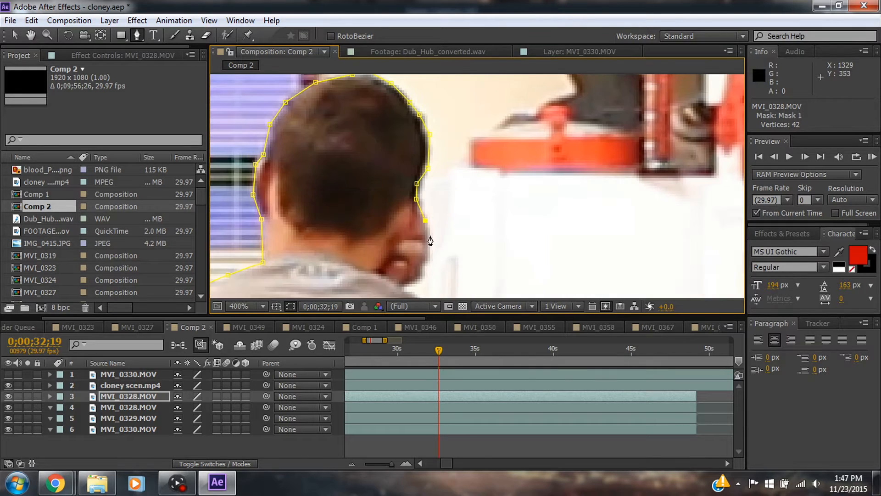
Trace the mask from the stool actor's right ear down his neck and over his right shoulder
{"action": "left_click", "coordinate": [430, 240]}
{"action": "left_click_drag", "start_coordinate": [427, 273], "coordinate": [427, 204]}
{"action": "left_click", "coordinate": [410, 224]}
{"action": "left_click_drag", "start_coordinate": [427, 243], "coordinate": [379, 136]}
{"action": "left_click", "coordinate": [404, 158]}
{"action": "left_click_drag", "start_coordinate": [409, 165], "coordinate": [422, 91]}
{"action": "left_click", "coordinate": [452, 127]}
{"action": "left_click", "coordinate": [438, 187]}
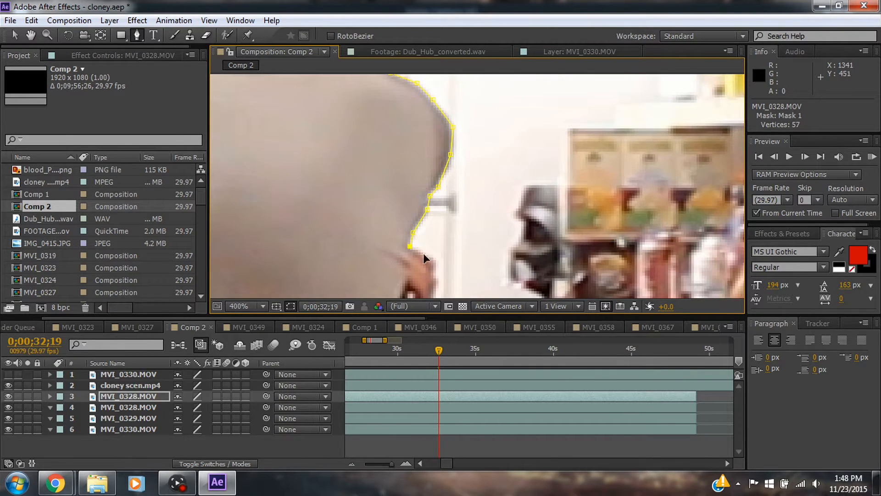
Trace the mask along the stool actor's right arm and elbow, then down the side of his shirt to the waist
{"action": "left_click_drag", "start_coordinate": [425, 259], "coordinate": [420, 157]}
{"action": "left_click", "coordinate": [436, 155]}
{"action": "left_click", "coordinate": [435, 169]}
{"action": "left_click", "coordinate": [434, 184]}
{"action": "left_click", "coordinate": [430, 205]}
{"action": "left_click", "coordinate": [406, 218]}
{"action": "left_click", "coordinate": [392, 227]}
{"action": "left_click", "coordinate": [387, 259]}
{"action": "left_click_drag", "start_coordinate": [397, 270], "coordinate": [396, 148]}
{"action": "left_click", "coordinate": [388, 180]}
{"action": "left_click_drag", "start_coordinate": [400, 238], "coordinate": [396, 147]}
{"action": "left_click", "coordinate": [393, 160]}
{"action": "left_click", "coordinate": [399, 187]}
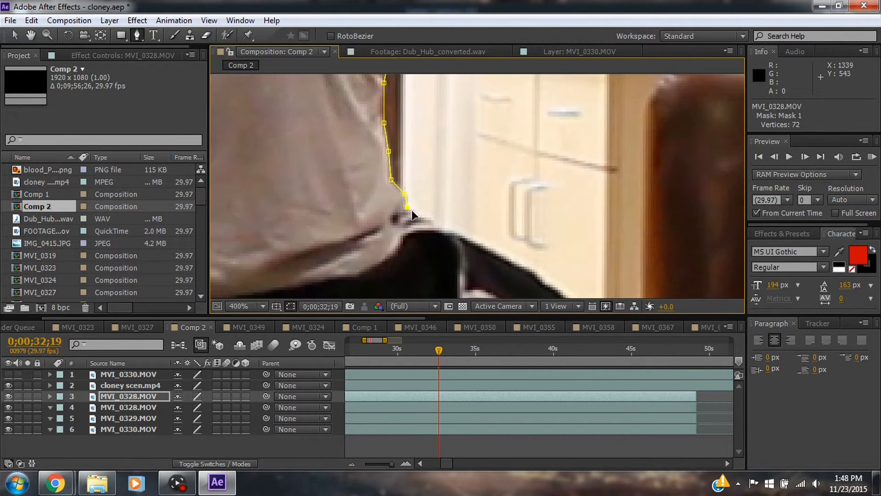
Trace the mask around the stool actor's black shorts and down the back of his right leg
{"action": "left_click", "coordinate": [493, 173]}
{"action": "left_click", "coordinate": [491, 209]}
{"action": "scroll", "coordinate": [490, 211], "scroll_direction": "down", "scroll_amount": 1}
{"action": "left_click_drag", "start_coordinate": [477, 211], "coordinate": [482, 180]}
{"action": "left_click", "coordinate": [482, 182]}
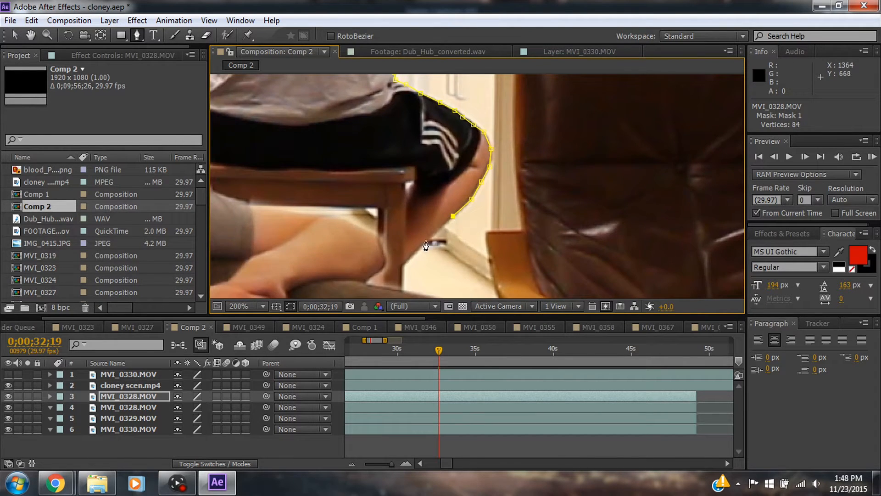
{"action": "left_click", "coordinate": [435, 235]}
{"action": "left_click", "coordinate": [525, 144]}
{"action": "left_click", "coordinate": [551, 196]}
Close the mask outside the frame's right edge, over the ceiling and down between the poster and kitchen to the stool
{"action": "scroll", "coordinate": [551, 198], "scroll_direction": "down", "scroll_amount": 2}
{"action": "left_click", "coordinate": [688, 125]}
{"action": "left_click", "coordinate": [673, 106]}
{"action": "left_click", "coordinate": [350, 110]}
{"action": "left_click", "coordinate": [351, 191]}
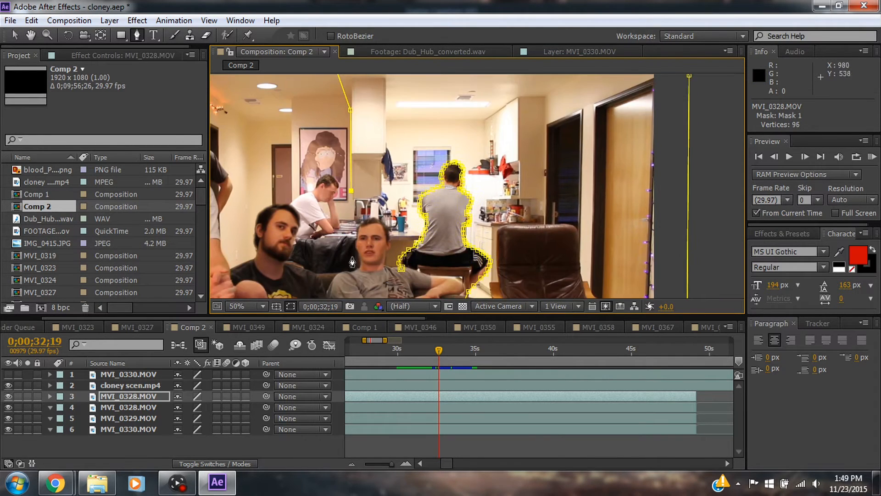
{"action": "left_click", "coordinate": [352, 257]}
{"action": "left_click", "coordinate": [365, 238]}
{"action": "left_click", "coordinate": [408, 235]}
{"action": "left_click", "coordinate": [404, 208]}
Set Mask 1 on layer 3, MVI_0328.MOV, to Subtract and check its edge around the stool actor
{"action": "key", "text": "m"}
{"action": "left_click", "coordinate": [195, 407]}
{"action": "left_click", "coordinate": [236, 336]}
{"action": "left_click_drag", "start_coordinate": [468, 130], "coordinate": [446, 206]}
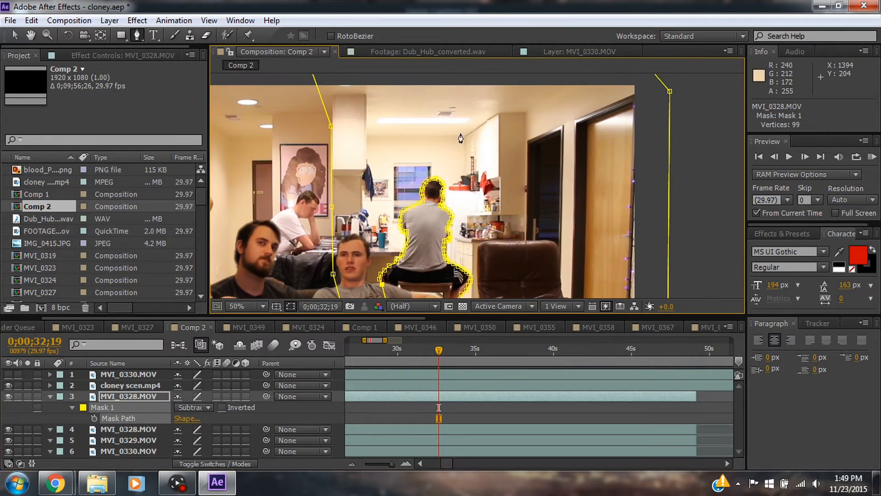
{"action": "scroll", "coordinate": [447, 206], "scroll_direction": "up", "scroll_amount": 2}
{"action": "left_click_drag", "start_coordinate": [404, 257], "coordinate": [457, 212]}
{"action": "scroll", "coordinate": [446, 165], "scroll_direction": "up", "scroll_amount": 1}
{"action": "key", "text": "v"}
{"action": "scroll", "coordinate": [400, 181], "scroll_direction": "down", "scroll_amount": 5}
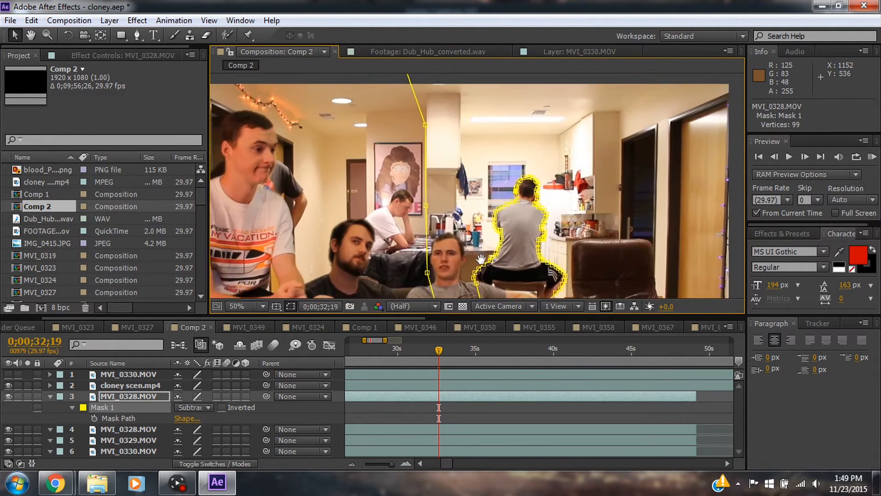
Draw a mask on layer 4, MVI_0328.MOV, enclosing the left part of the frame with the foreground actor, and show layer 3 again
{"action": "left_click", "coordinate": [128, 429]}
{"action": "scroll", "coordinate": [348, 227], "scroll_direction": "down", "scroll_amount": 1}
{"action": "left_click_drag", "start_coordinate": [348, 228], "coordinate": [345, 207]}
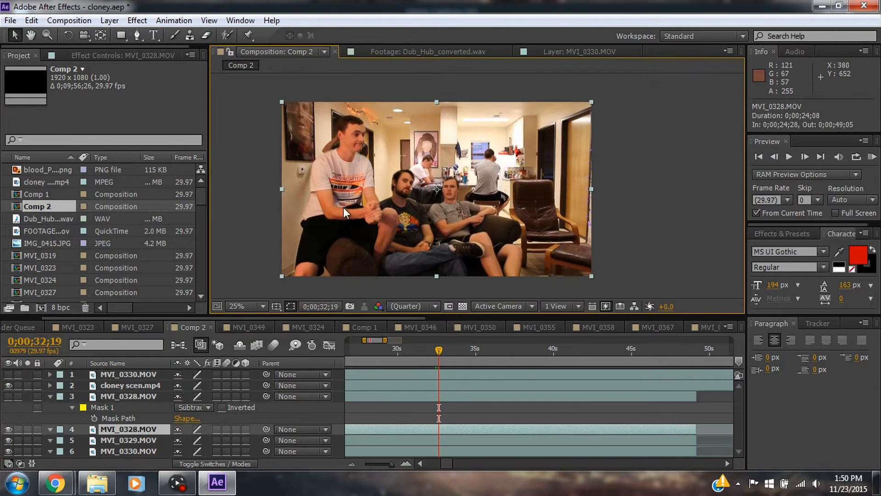
{"action": "key", "text": "g"}
{"action": "left_click", "coordinate": [392, 89]}
{"action": "scroll", "coordinate": [499, 195], "scroll_direction": "up", "scroll_amount": 1}
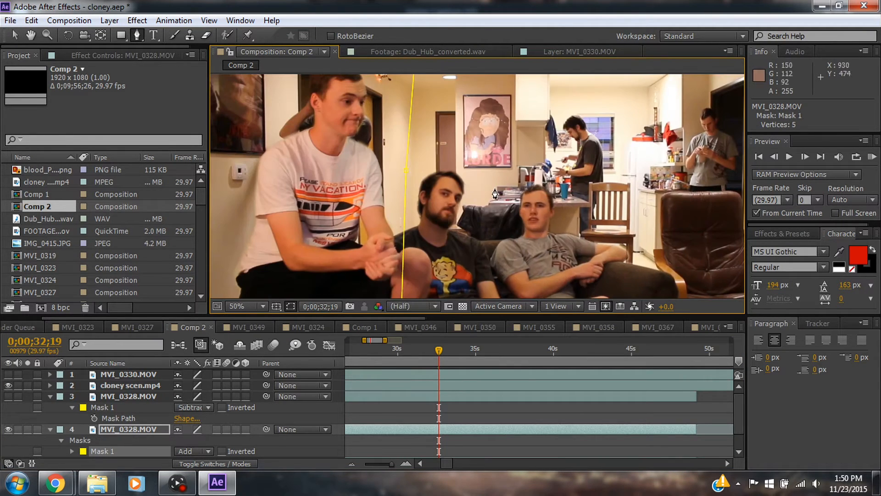
{"action": "left_click_drag", "start_coordinate": [400, 152], "coordinate": [429, 285]}
{"action": "left_click_drag", "start_coordinate": [444, 140], "coordinate": [408, 144]}
{"action": "scroll", "coordinate": [410, 148], "scroll_direction": "down", "scroll_amount": 1}
{"action": "left_click_drag", "start_coordinate": [402, 238], "coordinate": [333, 157]}
{"action": "left_click", "coordinate": [8, 397]}
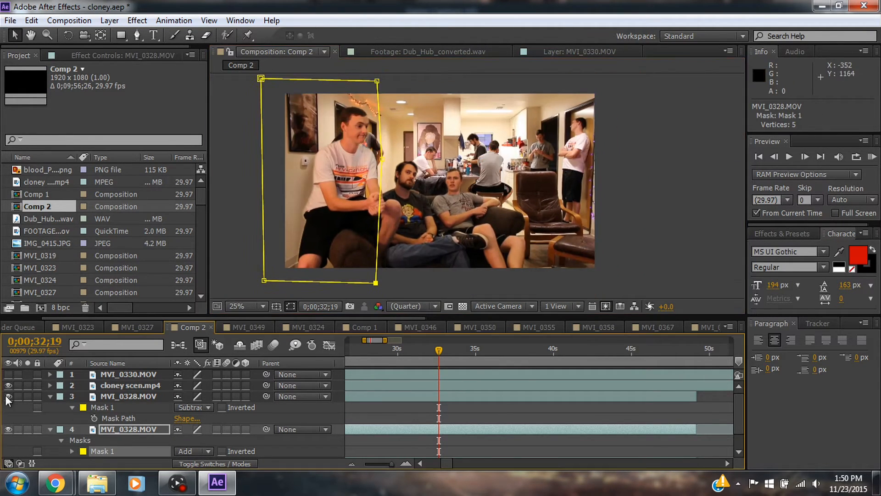
Toggle the visibility of layer 4, MVI_0328.MOV, to check what its new mask contributes to the frame
{"action": "left_click", "coordinate": [646, 205]}
{"action": "scroll", "coordinate": [464, 155], "scroll_direction": "up", "scroll_amount": 1}
{"action": "left_click_drag", "start_coordinate": [406, 195], "coordinate": [393, 209]}
{"action": "scroll", "coordinate": [558, 198], "scroll_direction": "down", "scroll_amount": 1}
{"action": "mouse_move", "coordinate": [8, 430]}
{"action": "left_mouse_down"}
{"action": "mouse_move", "coordinate": [7, 396]}
{"action": "mouse_move", "coordinate": [7, 428]}
{"action": "left_mouse_up"}
{"action": "scroll", "coordinate": [7, 429], "scroll_direction": "down", "scroll_amount": 1}
{"action": "left_click", "coordinate": [8, 408]}
{"action": "scroll", "coordinate": [464, 105], "scroll_direction": "up", "scroll_amount": 1}
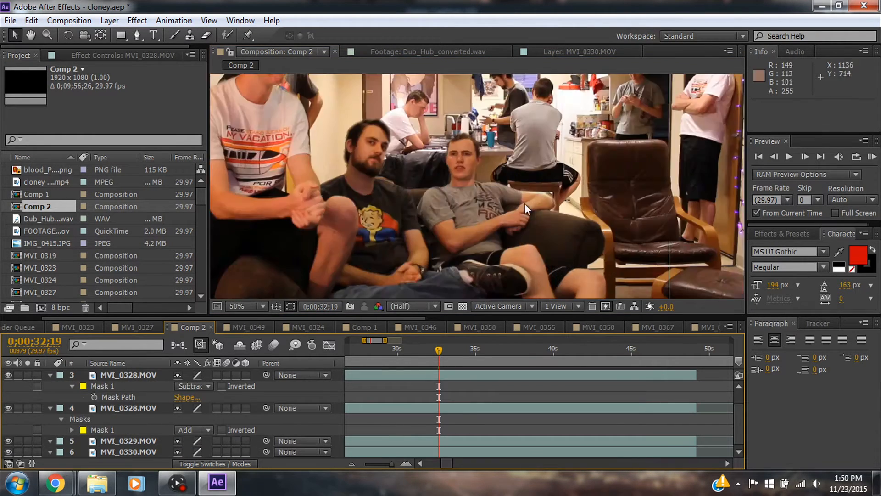
Try a second mask on layer 4, MVI_0328.MOV, around the actor standing at the kitchen counter, set to Subtract
{"action": "left_click_drag", "start_coordinate": [466, 102], "coordinate": [385, 190]}
{"action": "left_click", "coordinate": [101, 407]}
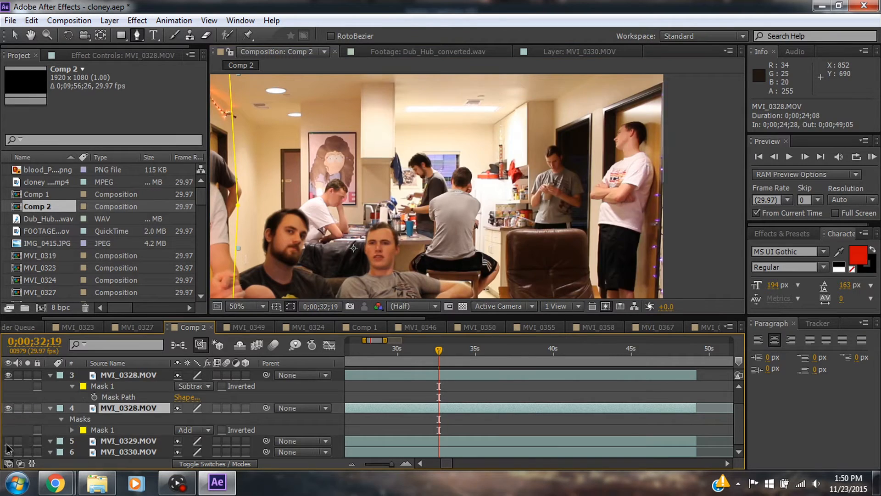
{"action": "left_click", "coordinate": [413, 156]}
{"action": "left_click", "coordinate": [464, 281]}
{"action": "scroll", "coordinate": [464, 286], "scroll_direction": "down", "scroll_amount": 1}
{"action": "left_click", "coordinate": [470, 280]}
{"action": "left_click", "coordinate": [431, 269]}
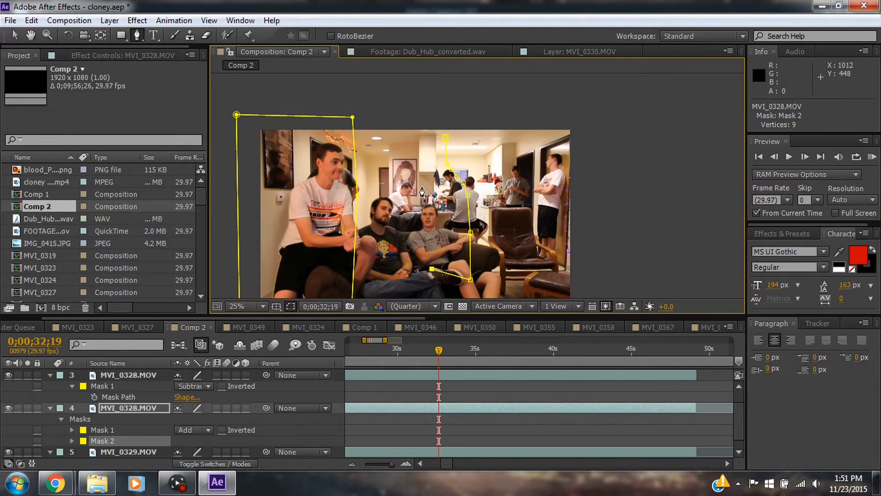
{"action": "left_click", "coordinate": [192, 440]}
{"action": "left_click", "coordinate": [229, 370]}
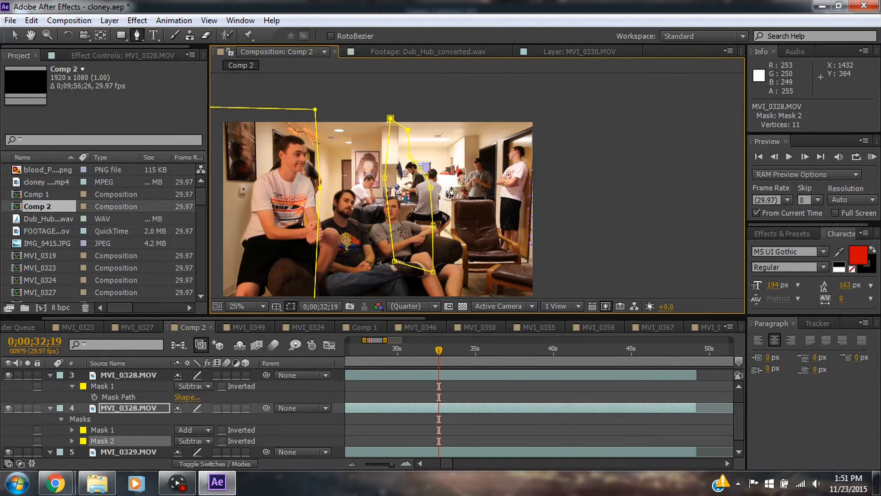
Undo the second mask drawn on layer 4, MVI_0328.MOV
{"action": "left_click", "coordinate": [8, 452]}
{"action": "key", "text": "ctrl+z"}
{"action": "key", "text": "ctrl+z"}
{"action": "key", "text": "ctrl+z"}
{"action": "key", "text": "ctrl+z"}
{"action": "key", "text": "ctrl+z"}
{"action": "key", "text": "ctrl+z"}
{"action": "key", "text": "ctrl+z"}
{"action": "key", "text": "ctrl+z"}
{"action": "key", "text": "ctrl+z"}
{"action": "key", "text": "ctrl+z"}
{"action": "key", "text": "ctrl+z"}
{"action": "key", "text": "ctrl+z"}
{"action": "key", "text": "ctrl+z"}
{"action": "key", "text": "ctrl+z"}
{"action": "key", "text": "ctrl+z"}
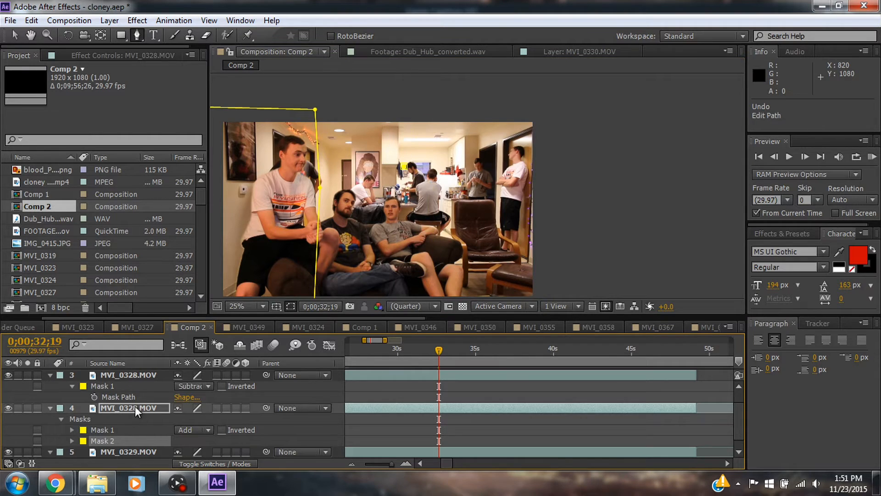
Draw a mask on layer 5, MVI_0329.MOV, around the actor in the dark shirt standing at the kitchen counter
{"action": "left_click", "coordinate": [9, 441]}
{"action": "left_click", "coordinate": [9, 441]}
{"action": "left_click", "coordinate": [113, 441]}
{"action": "scroll", "coordinate": [317, 99], "scroll_direction": "up", "scroll_amount": 1}
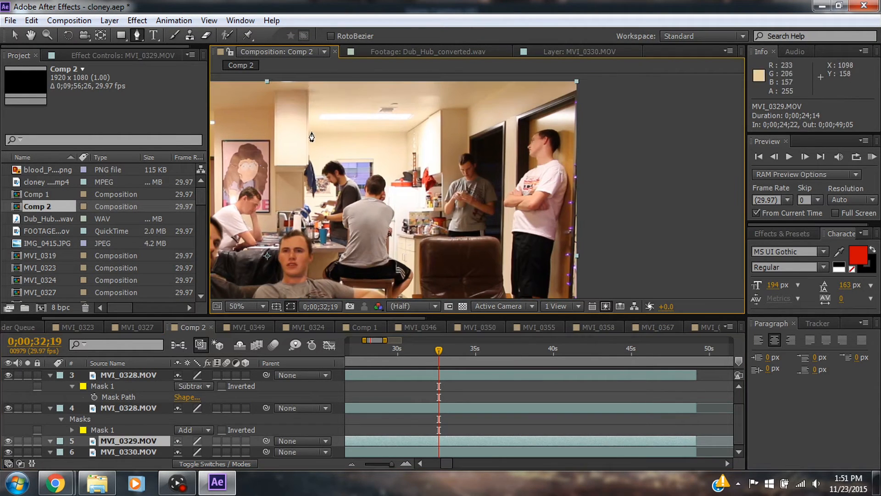
{"action": "left_click", "coordinate": [342, 81]}
{"action": "left_click", "coordinate": [336, 122]}
{"action": "left_click", "coordinate": [339, 157]}
{"action": "left_click", "coordinate": [354, 183]}
{"action": "scroll", "coordinate": [366, 179], "scroll_direction": "down", "scroll_amount": 1}
{"action": "left_click", "coordinate": [424, 204]}
{"action": "left_click", "coordinate": [414, 234]}
{"action": "left_click", "coordinate": [400, 235]}
{"action": "left_click", "coordinate": [377, 175]}
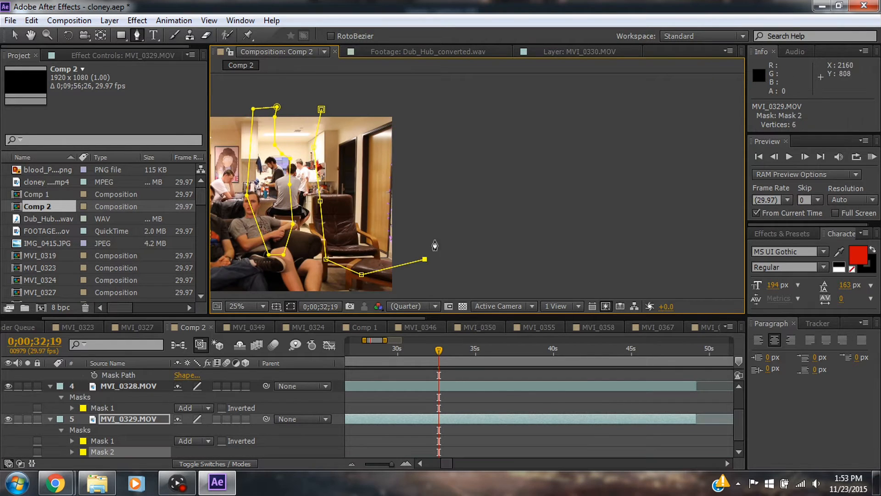
Complete a second mask on layer 5, MVI_0329.MOV, around the two actors standing by the doors on the right, and deselect everything
{"action": "scroll", "coordinate": [433, 252], "scroll_direction": "up", "scroll_amount": 2}
{"action": "scroll", "coordinate": [442, 180], "scroll_direction": "down", "scroll_amount": 1}
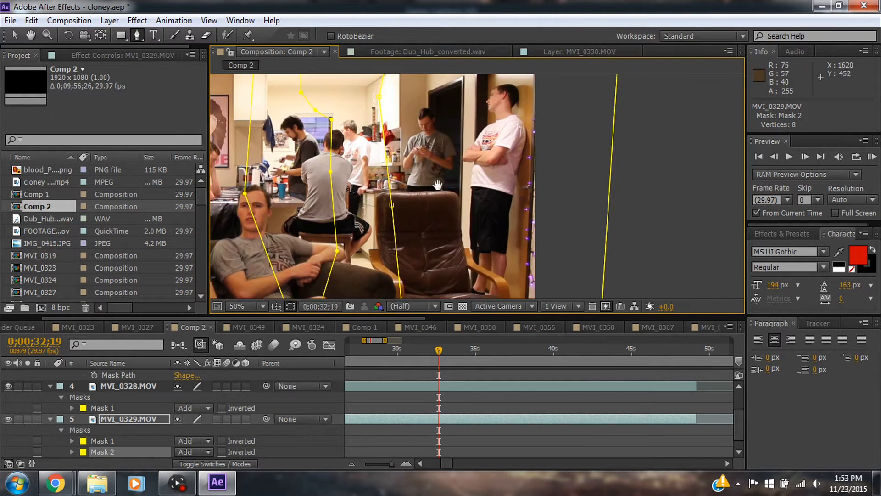
{"action": "left_click_drag", "start_coordinate": [442, 180], "coordinate": [449, 182]}
{"action": "key", "text": "v"}
{"action": "key", "text": "ctrl+shift+a"}
{"action": "scroll", "coordinate": [392, 186], "scroll_direction": "down", "scroll_amount": 1}
{"action": "left_click_drag", "start_coordinate": [392, 185], "coordinate": [477, 175]}
{"action": "scroll", "coordinate": [129, 408], "scroll_direction": "up", "scroll_amount": 1}
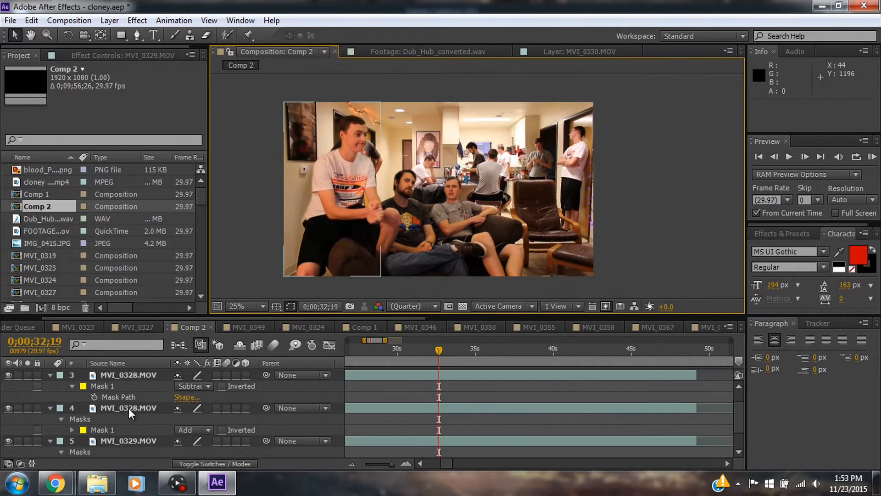
Select layers 4, 5 and 6 in turn to examine which part of the frame each one's masks cover
{"action": "left_click", "coordinate": [129, 408]}
{"action": "left_click", "coordinate": [567, 162]}
{"action": "scroll", "coordinate": [125, 445], "scroll_direction": "down", "scroll_amount": 1}
{"action": "left_click", "coordinate": [123, 452]}
{"action": "left_click", "coordinate": [129, 408]}
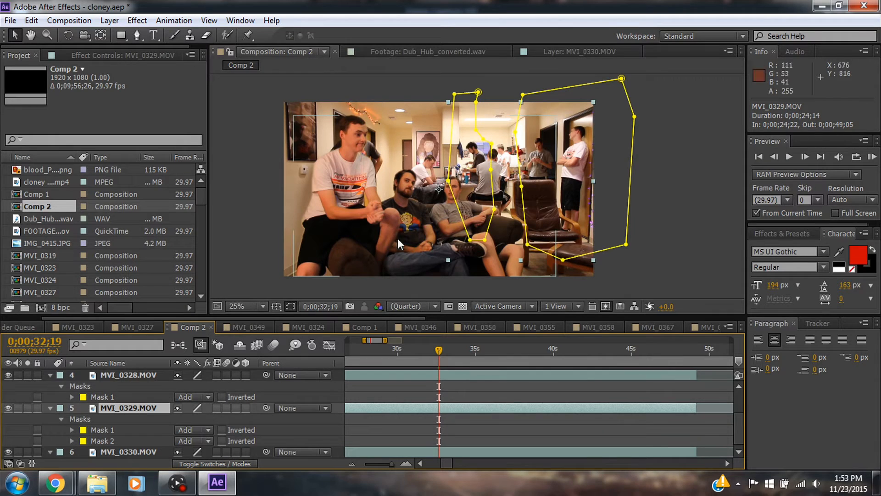
{"action": "left_click", "coordinate": [128, 374]}
{"action": "left_click", "coordinate": [107, 452]}
{"action": "key", "text": "g"}
{"action": "scroll", "coordinate": [411, 151], "scroll_direction": "up", "scroll_amount": 1}
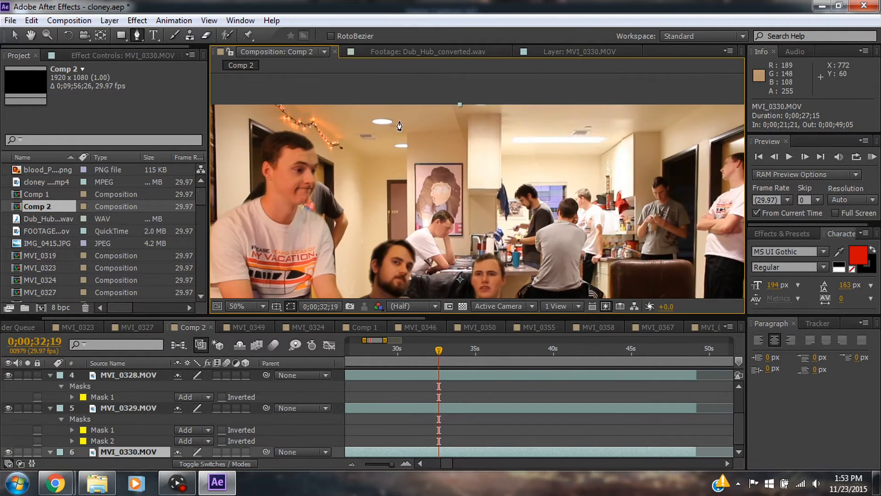
{"action": "scroll", "coordinate": [128, 404], "scroll_direction": "up", "scroll_amount": 2}
Draw a second mask on layer 3, MVI_0328.MOV, over the hallway area left of the poster and set it to Subtract
{"action": "left_click", "coordinate": [112, 397]}
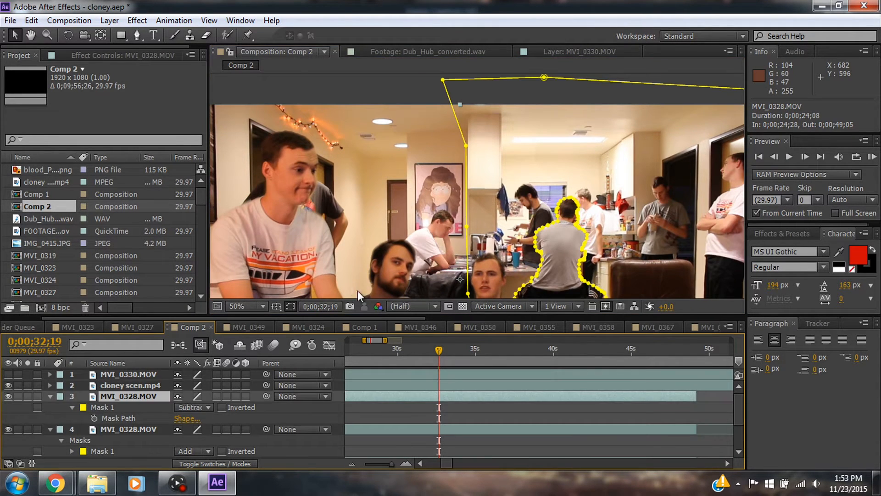
{"action": "left_click", "coordinate": [407, 105]}
{"action": "scroll", "coordinate": [407, 105], "scroll_direction": "down", "scroll_amount": 3}
{"action": "left_click", "coordinate": [406, 239]}
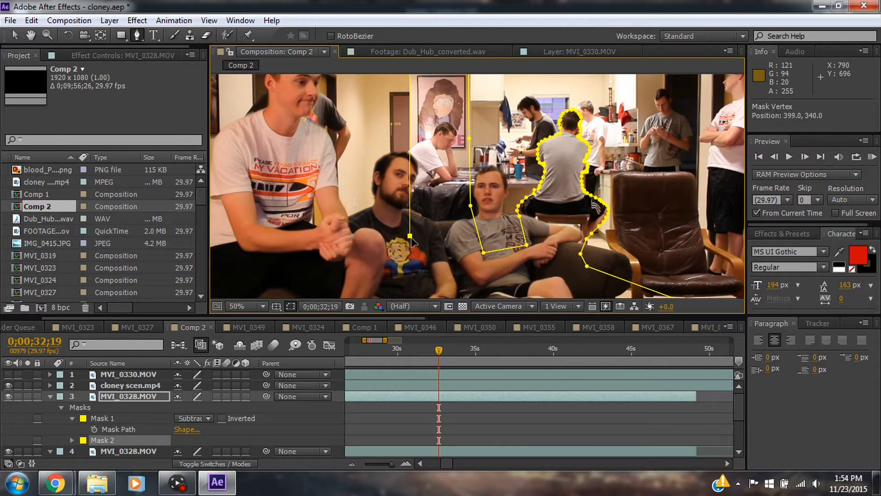
{"action": "scroll", "coordinate": [410, 238], "scroll_direction": "down", "scroll_amount": 1}
{"action": "left_click", "coordinate": [372, 240]}
{"action": "left_click", "coordinate": [292, 228]}
{"action": "left_click", "coordinate": [194, 440]}
{"action": "left_click", "coordinate": [197, 371]}
{"action": "scroll", "coordinate": [382, 204], "scroll_direction": "up", "scroll_amount": 1}
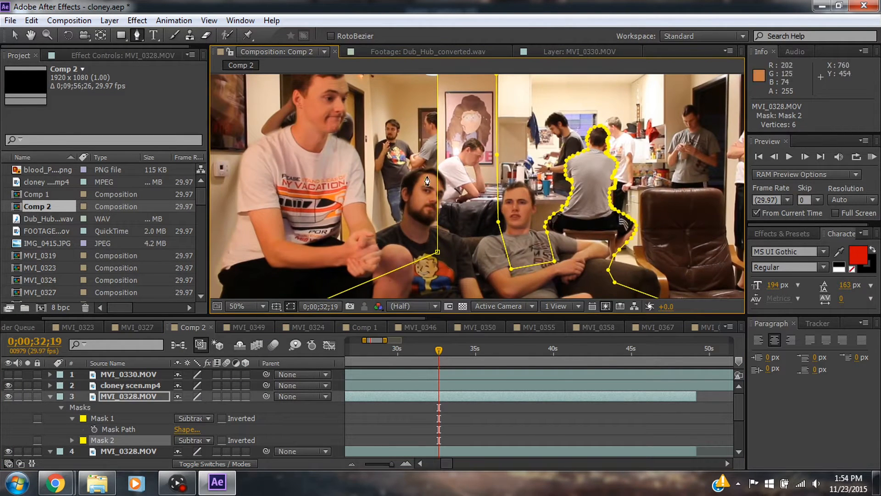
Deselect the layer and examine the composite up close around the hallway and the foreground actor
{"action": "key", "text": "v"}
{"action": "left_click", "coordinate": [472, 427]}
{"action": "scroll", "coordinate": [450, 134], "scroll_direction": "down", "scroll_amount": 1}
{"action": "scroll", "coordinate": [450, 133], "scroll_direction": "up", "scroll_amount": 1}
{"action": "scroll", "coordinate": [450, 134], "scroll_direction": "up", "scroll_amount": 1}
{"action": "left_click_drag", "start_coordinate": [362, 159], "coordinate": [534, 287]}
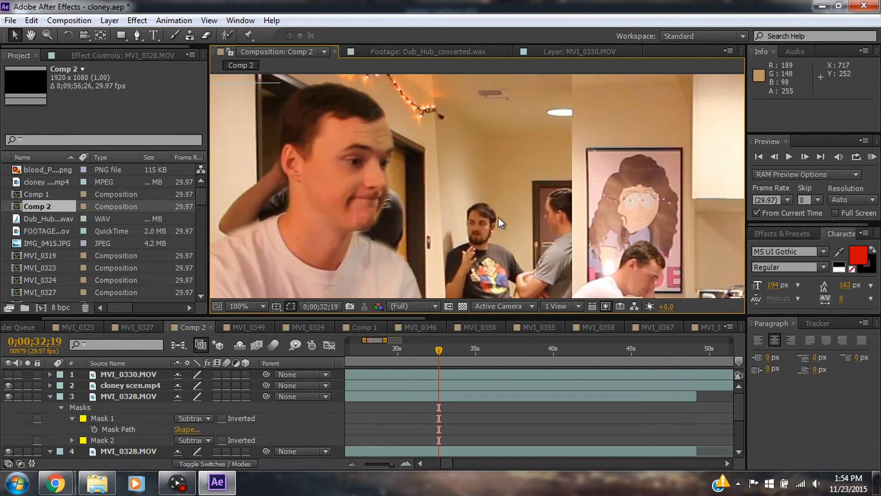
Set the feather of Mask 1 on layer 3, MVI_0328.MOV, to 5 pixels
{"action": "left_click", "coordinate": [132, 397]}
{"action": "key", "text": "f"}
{"action": "left_click_drag", "start_coordinate": [189, 419], "coordinate": [195, 418]}
{"action": "scroll", "coordinate": [477, 197], "scroll_direction": "down", "scroll_amount": 1}
{"action": "scroll", "coordinate": [477, 197], "scroll_direction": "up", "scroll_amount": 1}
{"action": "left_click_drag", "start_coordinate": [496, 216], "coordinate": [328, 216]}
{"action": "left_click", "coordinate": [205, 418]}
{"action": "type", "text": "5"}
{"action": "key", "text": "Return"}
Set the feather of Mask 2 on layer 3 to 10 pixels
{"action": "left_click_drag", "start_coordinate": [229, 193], "coordinate": [575, 269]}
{"action": "left_click_drag", "start_coordinate": [190, 440], "coordinate": [220, 424]}
{"action": "scroll", "coordinate": [488, 207], "scroll_direction": "up", "scroll_amount": 1}
{"action": "left_click", "coordinate": [210, 441]}
{"action": "type", "text": "10"}
{"action": "key", "text": "Return"}
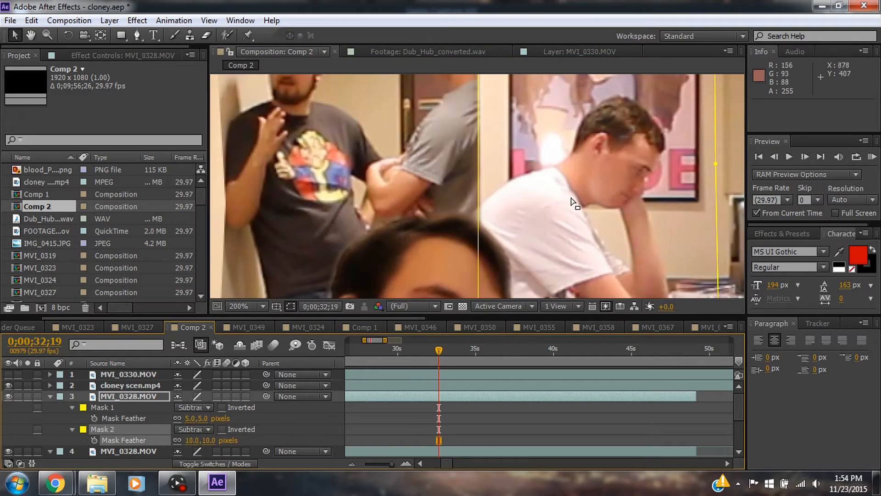
Feather Mask 1 on layer 4, MVI_0328.MOV, to soften its edge beside the large foreground actor
{"action": "scroll", "coordinate": [648, 197], "scroll_direction": "down", "scroll_amount": 1}
{"action": "left_click", "coordinate": [136, 397]}
{"action": "scroll", "coordinate": [137, 406], "scroll_direction": "down", "scroll_amount": 1}
{"action": "left_click", "coordinate": [135, 418]}
{"action": "mouse_move", "coordinate": [436, 201]}
{"action": "left_mouse_down"}
{"action": "mouse_move", "coordinate": [422, 202]}
{"action": "mouse_move", "coordinate": [442, 216]}
{"action": "left_mouse_up"}
{"action": "scroll", "coordinate": [431, 206], "scroll_direction": "down", "scroll_amount": 1}
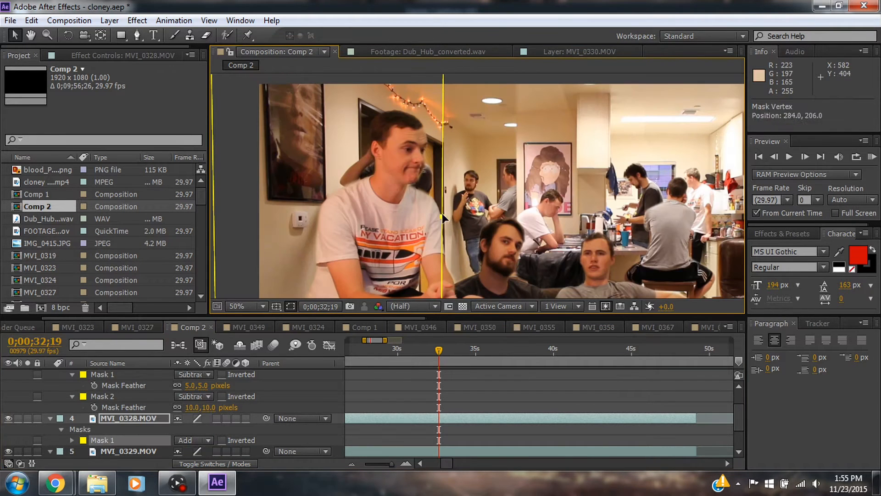
{"action": "key", "text": "f"}
{"action": "left_click_drag", "start_coordinate": [191, 441], "coordinate": [205, 432]}
{"action": "scroll", "coordinate": [463, 179], "scroll_direction": "up", "scroll_amount": 1}
{"action": "left_click", "coordinate": [455, 138]}
{"action": "scroll", "coordinate": [487, 184], "scroll_direction": "down", "scroll_amount": 1}
{"action": "left_click_drag", "start_coordinate": [597, 271], "coordinate": [425, 287]}
Select the lower footage layers and layer 3 in turn to examine their mask edges around the poster and kitchen
{"action": "left_click", "coordinate": [102, 420]}
{"action": "scroll", "coordinate": [133, 418], "scroll_direction": "down", "scroll_amount": 3}
{"action": "left_click", "coordinate": [153, 410]}
{"action": "left_click", "coordinate": [146, 452]}
{"action": "scroll", "coordinate": [130, 427], "scroll_direction": "up", "scroll_amount": 3}
{"action": "left_click", "coordinate": [127, 398]}
{"action": "scroll", "coordinate": [358, 261], "scroll_direction": "up", "scroll_amount": 1}
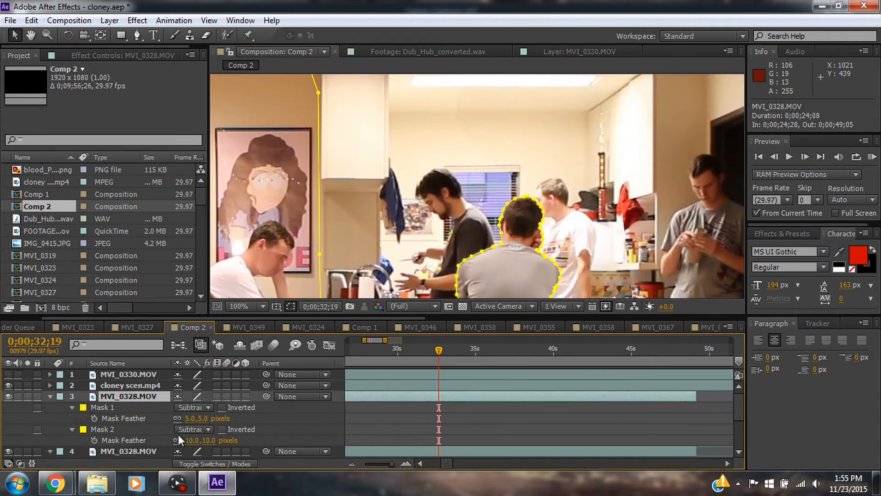
{"action": "key", "text": "Return"}
{"action": "left_click_drag", "start_coordinate": [317, 110], "coordinate": [347, 280]}
{"action": "left_click_drag", "start_coordinate": [301, 132], "coordinate": [351, 130]}
{"action": "left_click", "coordinate": [348, 262]}
{"action": "left_click", "coordinate": [313, 146]}
{"action": "left_click", "coordinate": [313, 146]}
{"action": "scroll", "coordinate": [386, 262], "scroll_direction": "down", "scroll_amount": 1}
{"action": "left_click_drag", "start_coordinate": [388, 268], "coordinate": [383, 189]}
Select layers 1 and 3 in turn, deselect, and examine the composite from the doors to the foreground actor
{"action": "left_click", "coordinate": [133, 375]}
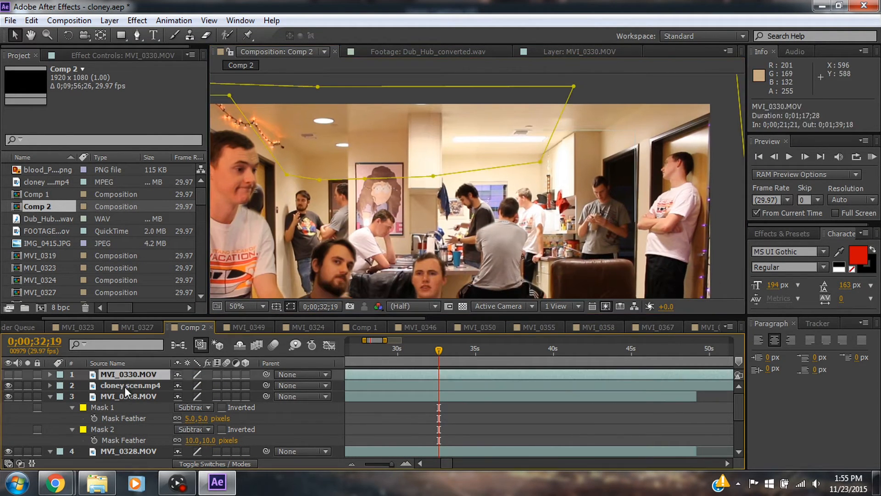
{"action": "left_click", "coordinate": [126, 396]}
{"action": "left_click", "coordinate": [389, 86]}
{"action": "scroll", "coordinate": [416, 186], "scroll_direction": "down", "scroll_amount": 1}
{"action": "left_click_drag", "start_coordinate": [538, 244], "coordinate": [510, 232]}
{"action": "scroll", "coordinate": [510, 232], "scroll_direction": "up", "scroll_amount": 1}
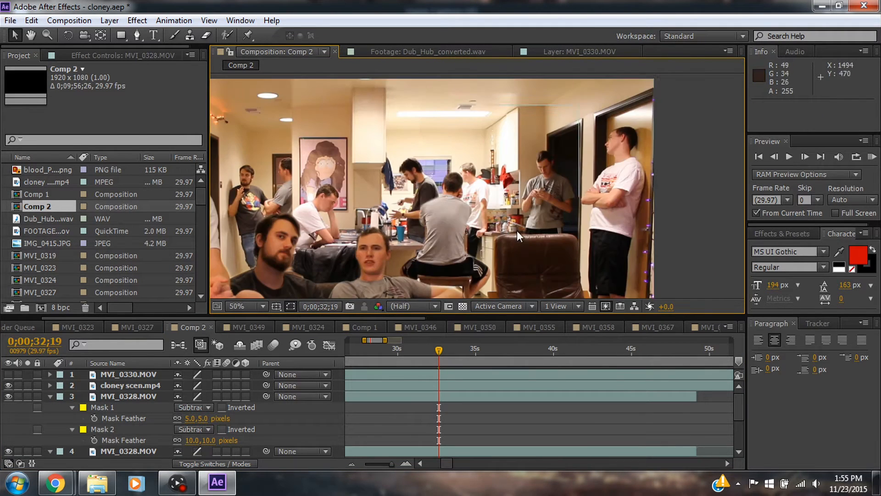
{"action": "left_click_drag", "start_coordinate": [507, 190], "coordinate": [685, 251]}
{"action": "scroll", "coordinate": [123, 431], "scroll_direction": "down", "scroll_amount": 1}
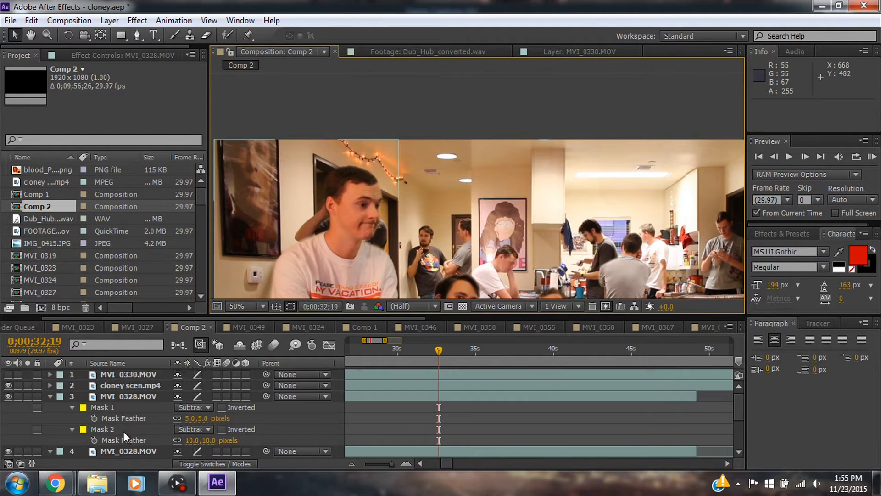
{"action": "scroll", "coordinate": [123, 427], "scroll_direction": "up", "scroll_amount": 1}
Make layer 1, MVI_0330.MOV, visible, delete its surplus outer mask, and deselect the layer
{"action": "left_click", "coordinate": [130, 375]}
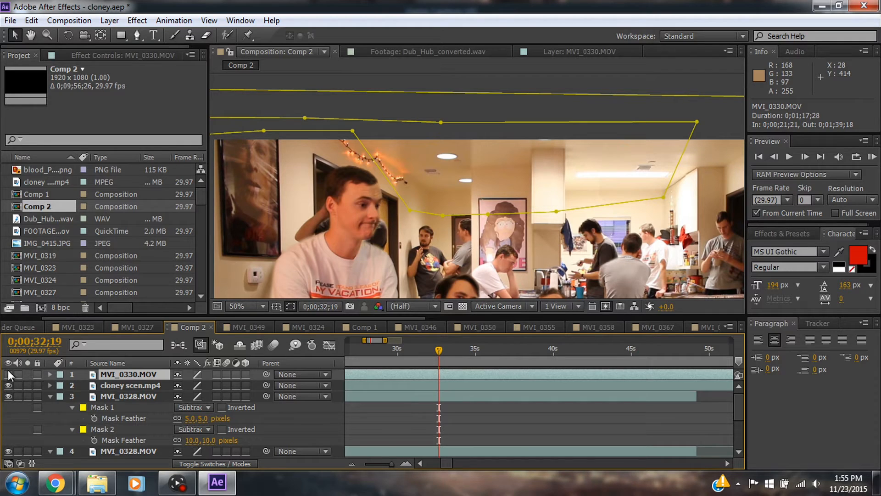
{"action": "key", "text": "m"}
{"action": "key", "text": "Delete"}
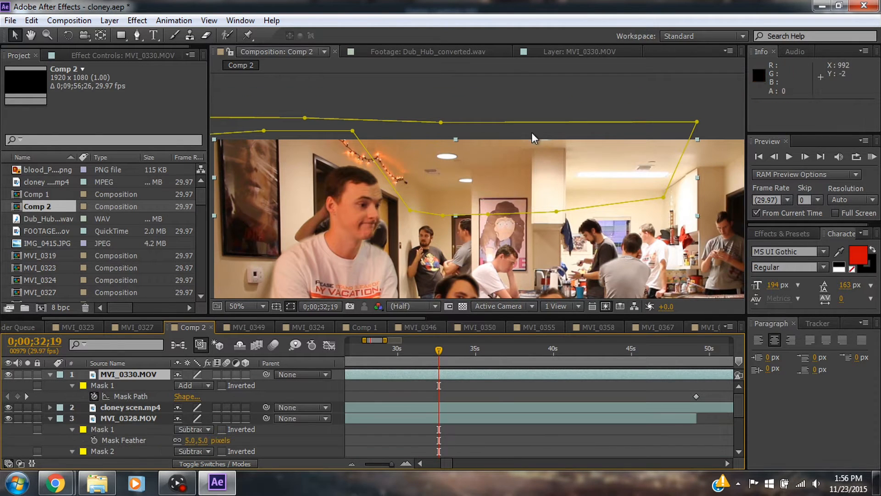
{"action": "left_click", "coordinate": [663, 114]}
{"action": "left_click_drag", "start_coordinate": [494, 228], "coordinate": [470, 183]}
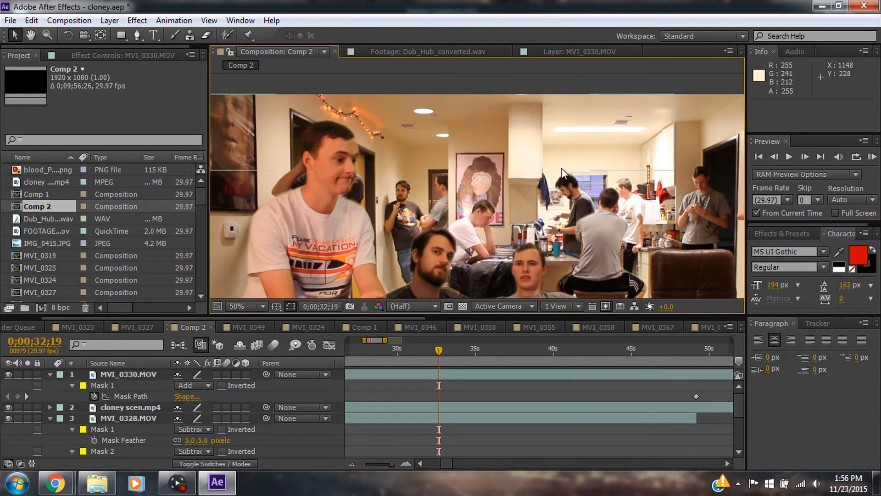
Reveal the layers' mask feather values, enlarge the viewer to show the whole Comp 2 frame, and play the composite
{"action": "key", "text": "comma"}
{"action": "key", "text": "f"}
{"action": "left_click", "coordinate": [262, 306]}
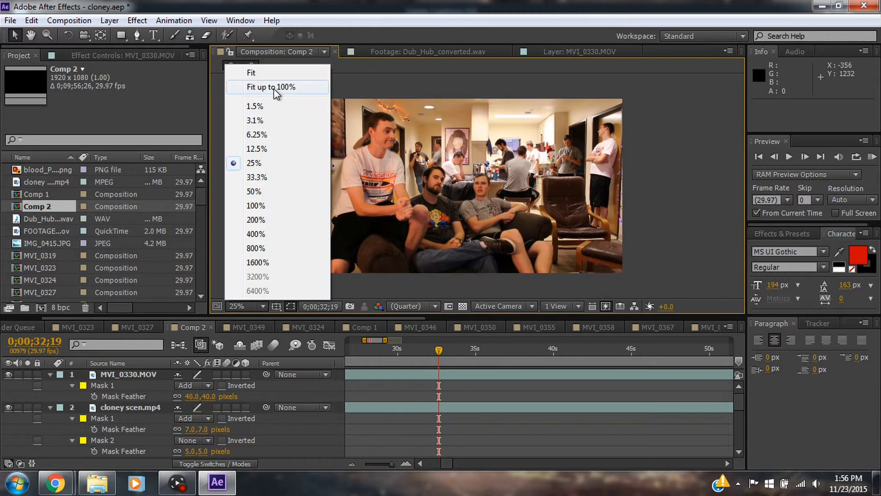
{"action": "left_click", "coordinate": [266, 85]}
{"action": "left_click_drag", "start_coordinate": [503, 315], "coordinate": [503, 365]}
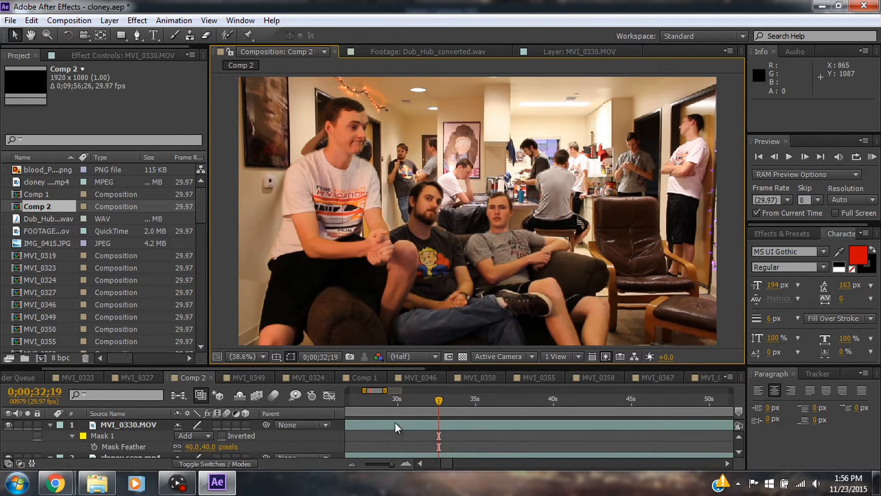
{"action": "key", "text": "space"}
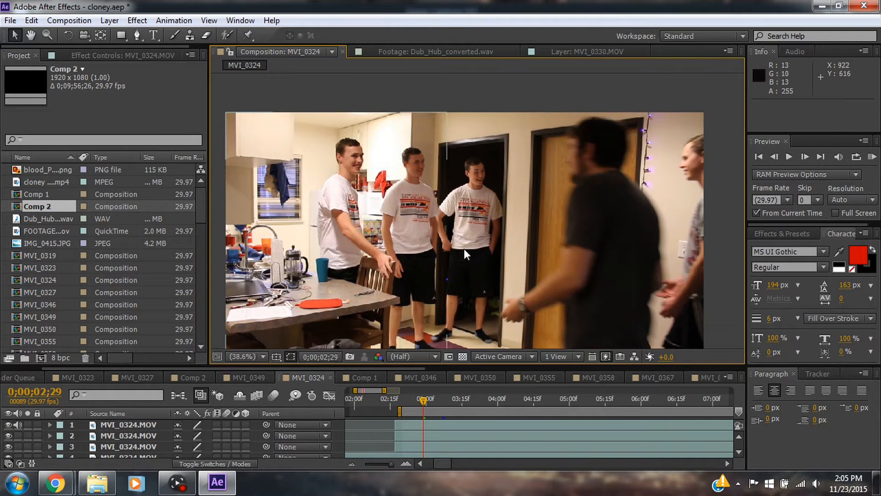
Scrub through the MVI_0324 and MVI_0367 compositions to examine the finished clone shots
{"action": "left_click", "coordinate": [139, 426]}
{"action": "left_click_drag", "start_coordinate": [424, 398], "coordinate": [504, 391]}
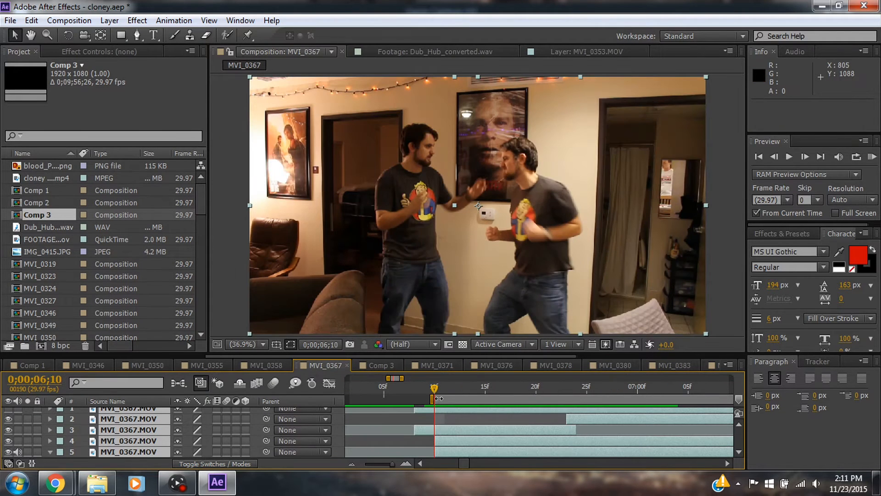
{"action": "left_click_drag", "start_coordinate": [431, 388], "coordinate": [456, 395]}
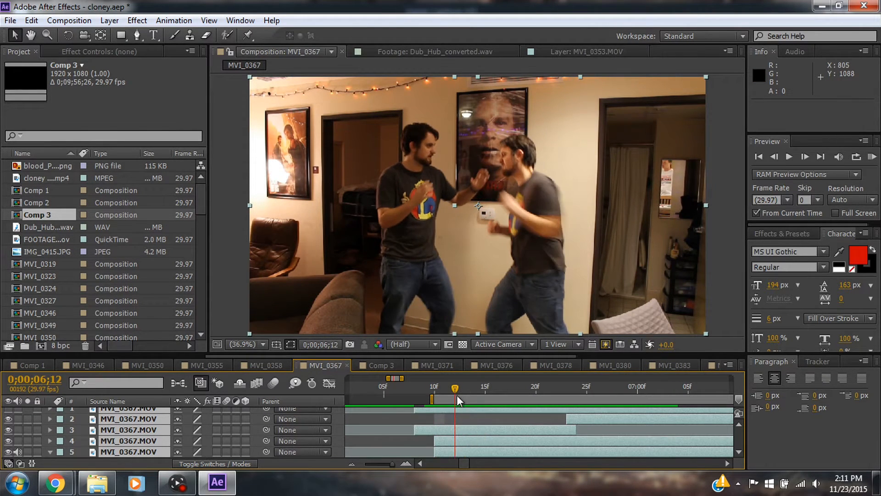
In Comp 3, draw a closed mask on layer 2, MVI_0367.MOV, around the right part of the frame with the right-hand actor
{"action": "left_click", "coordinate": [375, 364]}
{"action": "key", "text": "g"}
{"action": "left_click", "coordinate": [468, 78]}
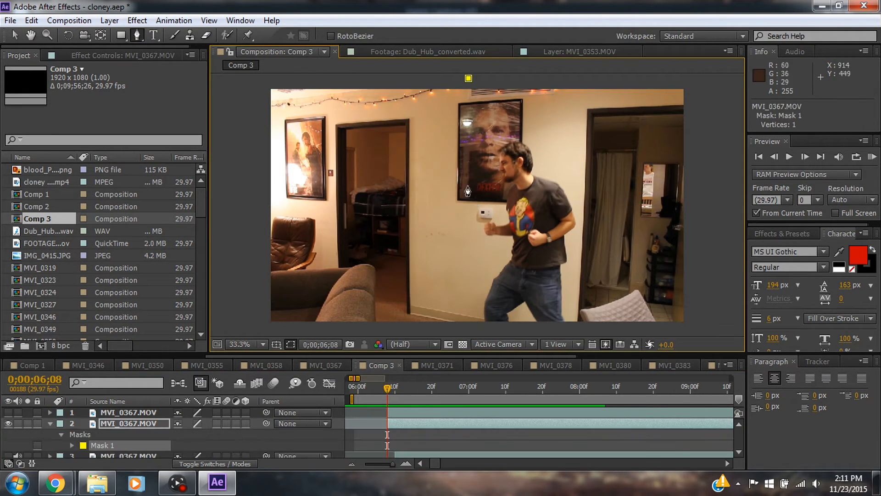
{"action": "left_click", "coordinate": [468, 191]}
{"action": "scroll", "coordinate": [466, 276], "scroll_direction": "down", "scroll_amount": 2}
{"action": "left_click", "coordinate": [464, 268]}
{"action": "left_click", "coordinate": [706, 205]}
{"action": "left_click_drag", "start_coordinate": [706, 205], "coordinate": [708, 276]}
{"action": "left_click", "coordinate": [700, 128]}
{"action": "left_click", "coordinate": [603, 105]}
{"action": "left_click", "coordinate": [473, 128]}
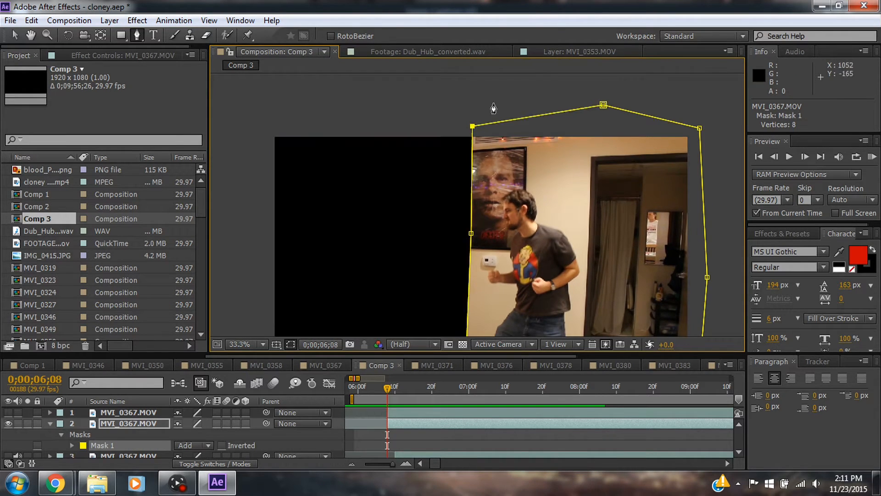
Add a run of closely spaced vertices along the mask's left edge between the two actors, and deselect the layer
{"action": "scroll", "coordinate": [464, 236], "scroll_direction": "up", "scroll_amount": 2}
{"action": "left_click_drag", "start_coordinate": [479, 301], "coordinate": [502, 281]}
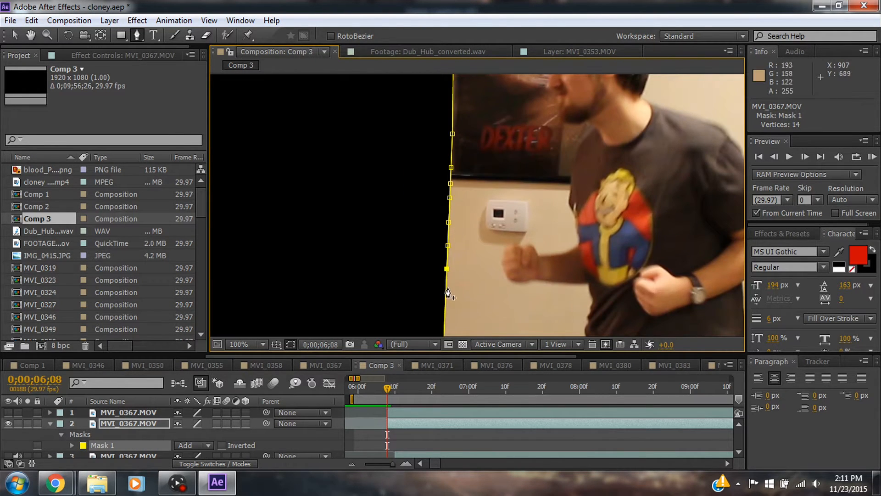
{"action": "left_click", "coordinate": [448, 291]}
{"action": "scroll", "coordinate": [473, 211], "scroll_direction": "down", "scroll_amount": 2}
{"action": "scroll", "coordinate": [5, 452], "scroll_direction": "down", "scroll_amount": 1}
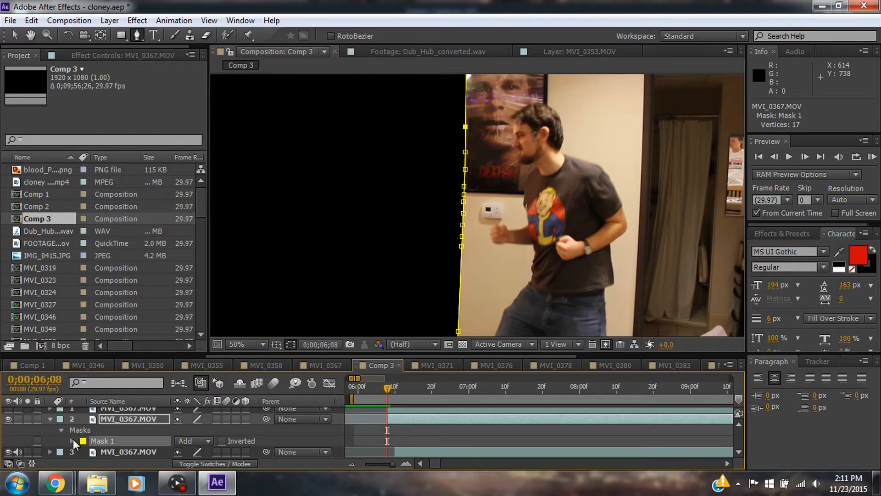
{"action": "left_click", "coordinate": [189, 440]}
{"action": "left_click", "coordinate": [475, 431]}
{"action": "scroll", "coordinate": [277, 439], "scroll_direction": "up", "scroll_amount": 1}
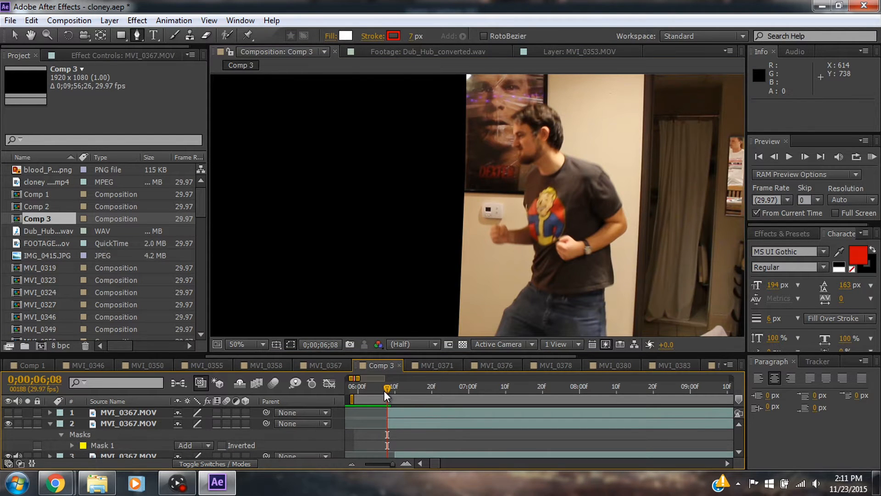
At 0;00;06;11, reshape the mask edge around the left actor's raised hand and expand Mask 1's properties for keyframing
{"action": "left_click_drag", "start_coordinate": [384, 391], "coordinate": [396, 392]}
{"action": "left_click", "coordinate": [442, 423]}
{"action": "key", "text": "v"}
{"action": "left_click_drag", "start_coordinate": [466, 182], "coordinate": [486, 174]}
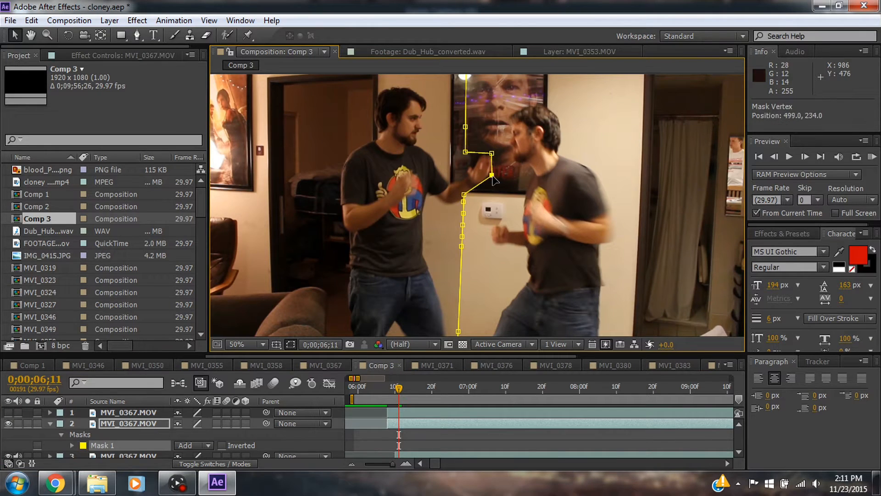
{"action": "scroll", "coordinate": [85, 439], "scroll_direction": "down", "scroll_amount": 1}
{"action": "left_click", "coordinate": [72, 441]}
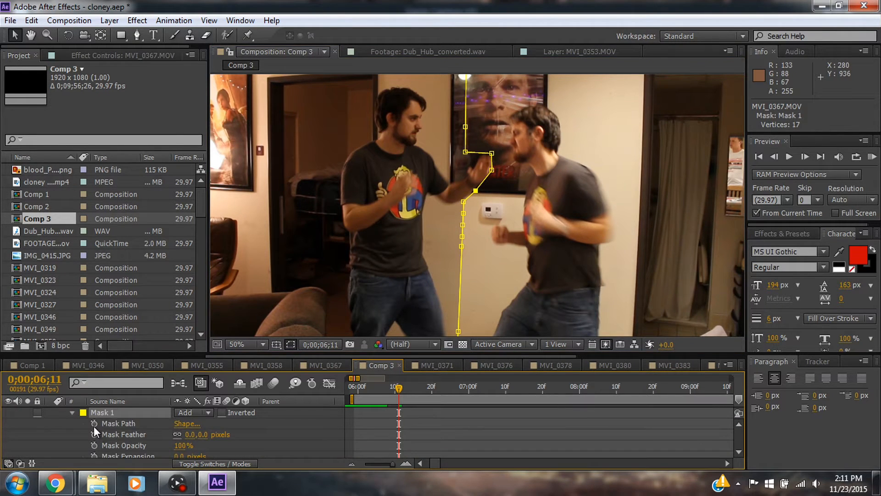
Keyframe Mask 1's path and adjust its vertices around the meeting hands at 0;00;06;13
{"action": "key", "text": "Page_Down"}
{"action": "key", "text": "Page_Down"}
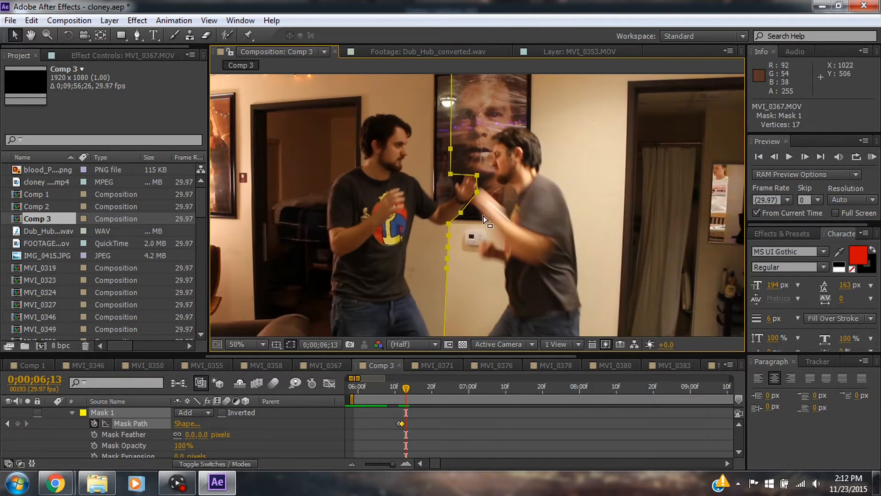
{"action": "scroll", "coordinate": [484, 215], "scroll_direction": "up", "scroll_amount": 2}
{"action": "left_click", "coordinate": [445, 217]}
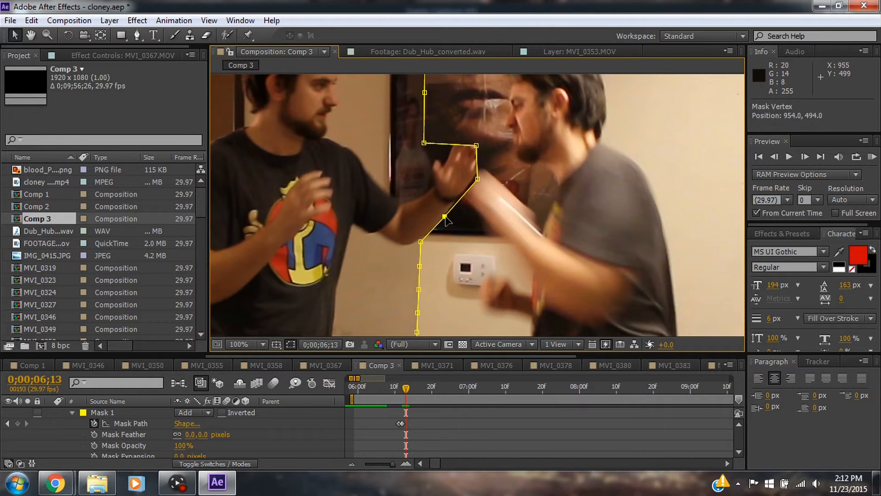
{"action": "left_click_drag", "start_coordinate": [424, 143], "coordinate": [450, 138]}
At 0;00;06;14, reshape the mask to follow the right-hand actor's punching arm and face
{"action": "key", "text": "Page_Down"}
{"action": "left_click_drag", "start_coordinate": [477, 173], "coordinate": [404, 138]}
{"action": "left_click_drag", "start_coordinate": [444, 216], "coordinate": [410, 157]}
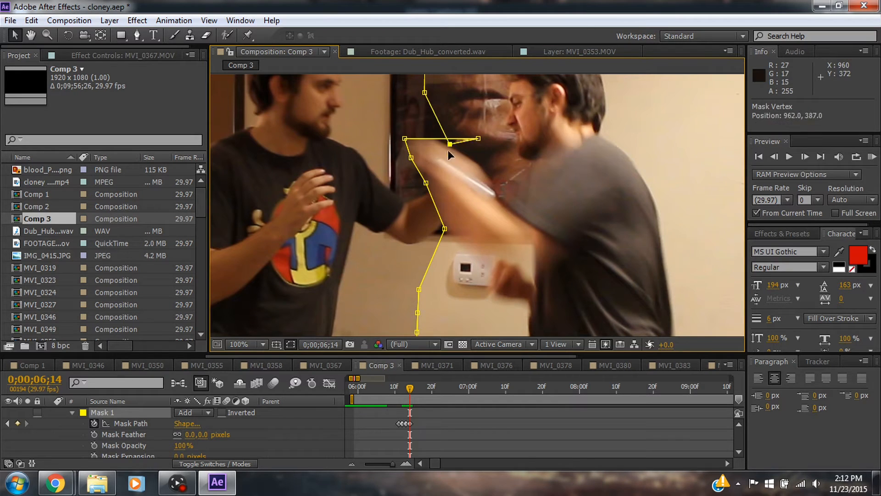
{"action": "left_click_drag", "start_coordinate": [425, 92], "coordinate": [475, 92]}
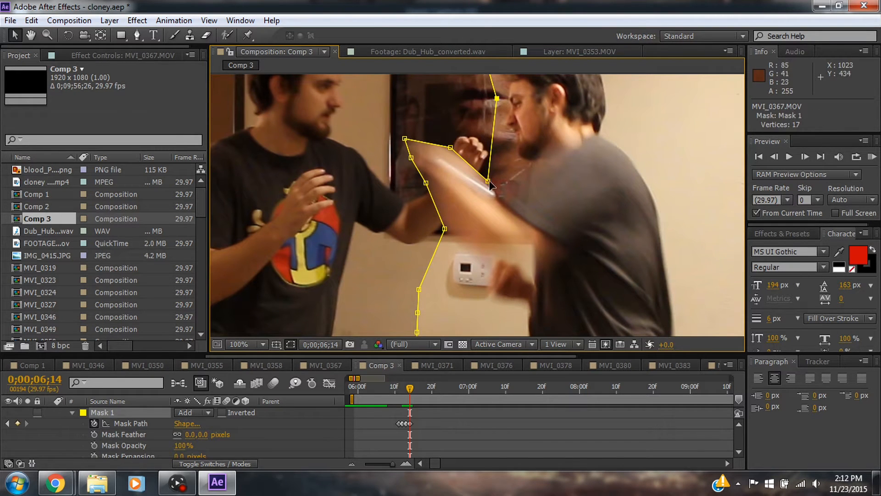
At 0;00;06;15, move the mask vertices outward to enclose the extended punching arm and fist
{"action": "key", "text": "Page_Down"}
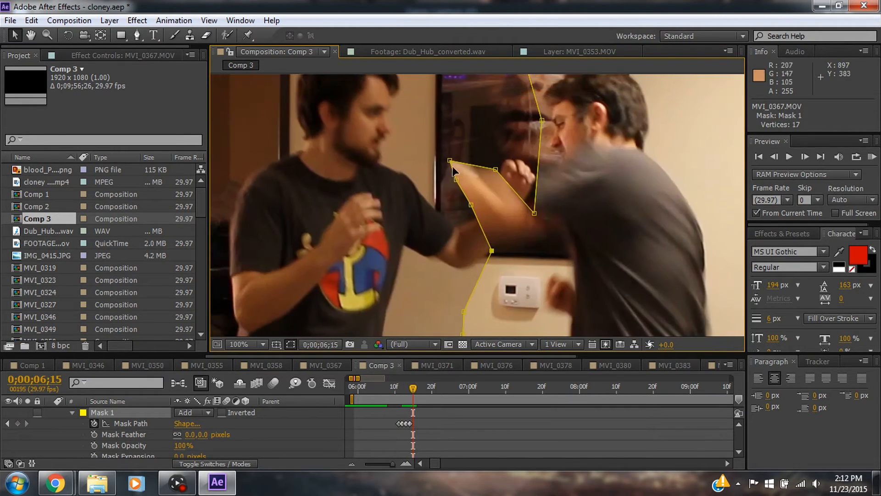
{"action": "left_click_drag", "start_coordinate": [450, 160], "coordinate": [415, 105]}
{"action": "left_click_drag", "start_coordinate": [456, 180], "coordinate": [438, 188]}
{"action": "left_click_drag", "start_coordinate": [415, 105], "coordinate": [406, 147]}
{"action": "left_click_drag", "start_coordinate": [476, 162], "coordinate": [514, 147]}
{"action": "left_click_drag", "start_coordinate": [542, 120], "coordinate": [516, 109]}
{"action": "mouse_move", "coordinate": [492, 250]}
{"action": "left_mouse_down"}
{"action": "mouse_move", "coordinate": [456, 250]}
{"action": "mouse_move", "coordinate": [479, 247]}
{"action": "left_mouse_up"}
{"action": "left_click_drag", "start_coordinate": [471, 205], "coordinate": [459, 221]}
{"action": "scroll", "coordinate": [465, 264], "scroll_direction": "down", "scroll_amount": 1}
{"action": "left_click_drag", "start_coordinate": [438, 188], "coordinate": [376, 157]}
Adjust a mask vertex at 0;00;06;16, and refine the outline around the fist and forearm at 0;00;06;15
{"action": "key", "text": "Page_Up"}
{"action": "scroll", "coordinate": [508, 219], "scroll_direction": "up", "scroll_amount": 2}
{"action": "key", "text": "Page_Down"}
{"action": "key", "text": "Page_Down"}
{"action": "left_click_drag", "start_coordinate": [495, 189], "coordinate": [485, 159]}
{"action": "key", "text": "Page_Up"}
{"action": "left_click_drag", "start_coordinate": [407, 181], "coordinate": [394, 161]}
{"action": "left_click_drag", "start_coordinate": [408, 195], "coordinate": [391, 189]}
{"action": "left_click_drag", "start_coordinate": [445, 241], "coordinate": [428, 209]}
{"action": "left_click_drag", "start_coordinate": [478, 274], "coordinate": [480, 272]}
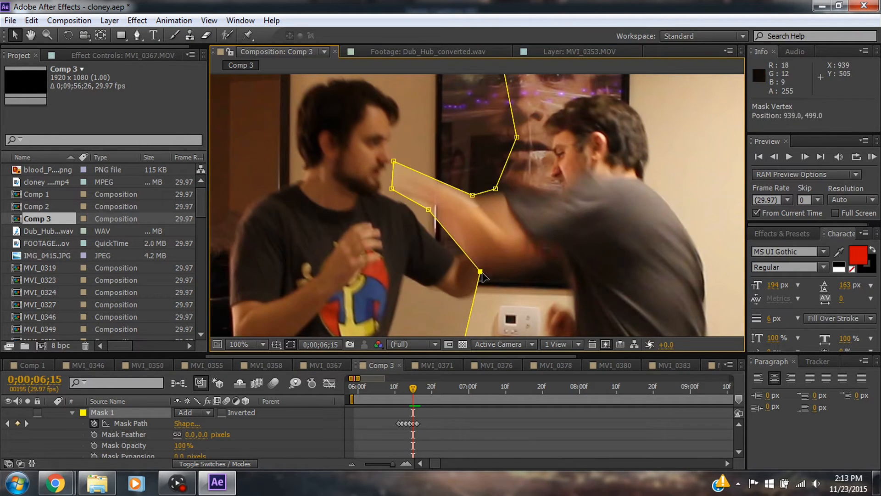
At 0;00;06;17, fit the mask around the arm crossing the left actor's head, and correct a vertex at 0;00;06;16
{"action": "key", "text": "Page_Down"}
{"action": "key", "text": "Page_Down"}
{"action": "left_click_drag", "start_coordinate": [397, 207], "coordinate": [399, 179]}
{"action": "left_click_drag", "start_coordinate": [368, 230], "coordinate": [350, 195]}
{"action": "left_click_drag", "start_coordinate": [376, 213], "coordinate": [356, 229]}
{"action": "left_click_drag", "start_coordinate": [492, 269], "coordinate": [396, 211]}
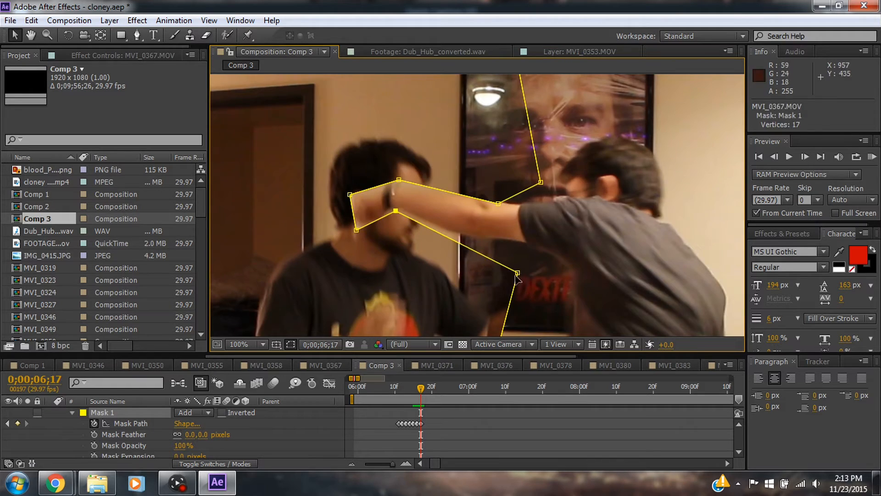
{"action": "scroll", "coordinate": [520, 276], "scroll_direction": "down", "scroll_amount": 2}
{"action": "key", "text": "Page_Up"}
{"action": "left_click_drag", "start_coordinate": [495, 283], "coordinate": [533, 278]}
At 0;00;06;19, reshape the mask around the punching arm, shoulder and the left actor's raised hand
{"action": "key", "text": "Page_Up"}
{"action": "key", "text": "Page_Down"}
{"action": "key", "text": "Page_Down"}
{"action": "key", "text": "Page_Down"}
{"action": "key", "text": "Page_Down"}
{"action": "scroll", "coordinate": [480, 205], "scroll_direction": "up", "scroll_amount": 1}
{"action": "left_click_drag", "start_coordinate": [540, 227], "coordinate": [532, 232]}
{"action": "left_click_drag", "start_coordinate": [588, 240], "coordinate": [554, 159]}
{"action": "left_click_drag", "start_coordinate": [573, 153], "coordinate": [590, 150]}
{"action": "left_click_drag", "start_coordinate": [597, 291], "coordinate": [583, 213]}
{"action": "left_click_drag", "start_coordinate": [445, 146], "coordinate": [477, 221]}
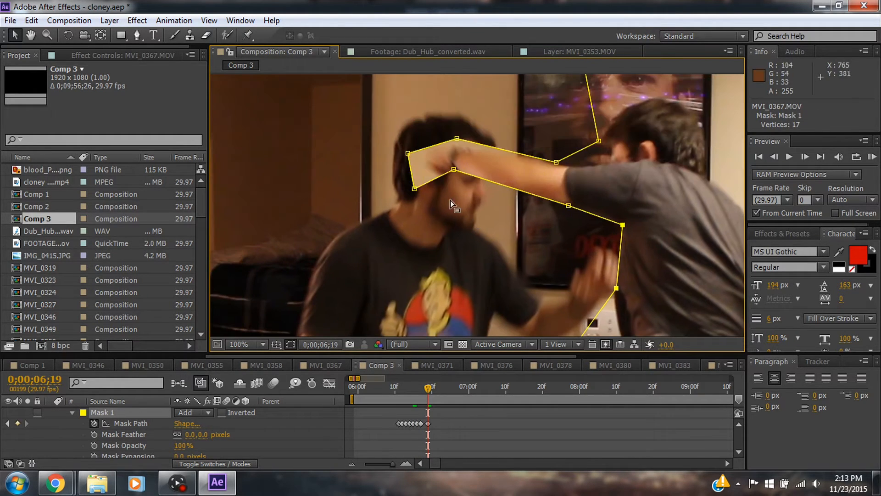
{"action": "left_click_drag", "start_coordinate": [457, 138], "coordinate": [459, 145]}
Step back and forth through the keyframed frames to check how the mask follows the punch
{"action": "key", "text": "Page_Up"}
{"action": "key", "text": "Page_Up"}
{"action": "key", "text": "Page_Up"}
{"action": "scroll", "coordinate": [501, 246], "scroll_direction": "down", "scroll_amount": 1}
{"action": "key", "text": "Page_Up"}
{"action": "key", "text": "Page_Up"}
{"action": "key", "text": "Page_Down"}
{"action": "key", "text": "Page_Down"}
{"action": "key", "text": "Page_Down"}
{"action": "key", "text": "Page_Down"}
{"action": "key", "text": "Page_Down"}
{"action": "key", "text": "Page_Down"}
{"action": "key", "text": "Page_Down"}
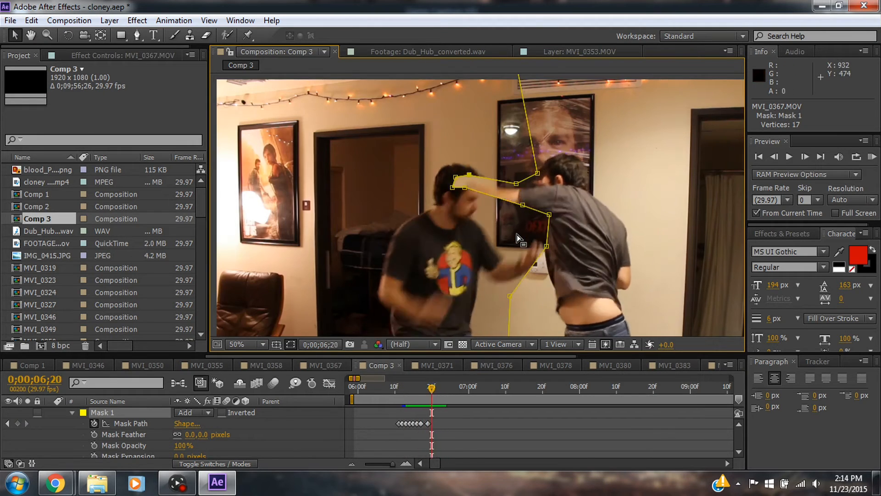
{"action": "key", "text": "Page_Up"}
Play the finished MVI_0367 composition, select its top footage layer, and return to Comp 3
{"action": "left_click", "coordinate": [325, 365]}
{"action": "key", "text": "space"}
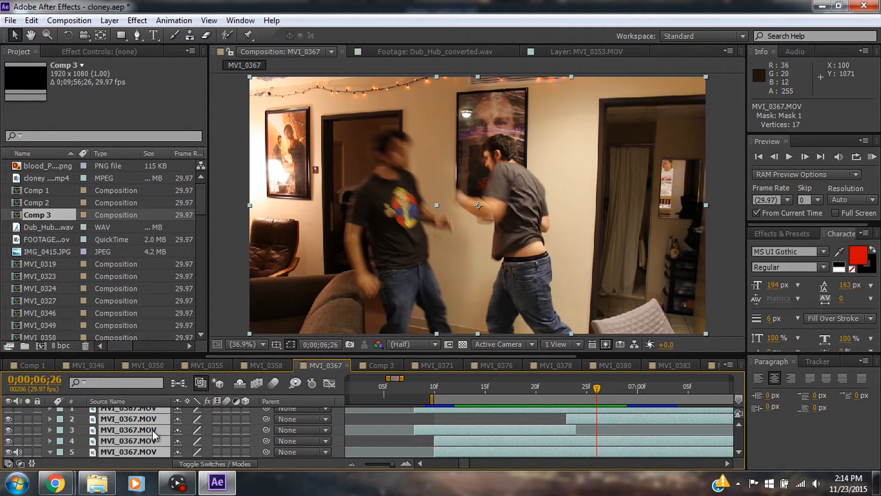
{"action": "scroll", "coordinate": [153, 432], "scroll_direction": "up", "scroll_amount": 1}
{"action": "left_click", "coordinate": [150, 413]}
{"action": "left_click", "coordinate": [378, 365]}
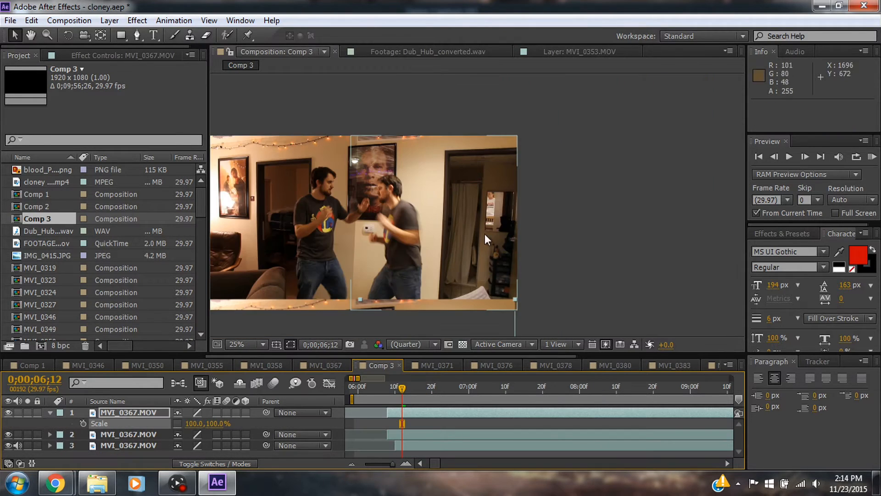
Set the top MVI_0367 layer's vertical position to 540 and draw a four-point mask on the dark wall above the mirror
{"action": "type", "text": "540"}
{"action": "key", "text": "Return"}
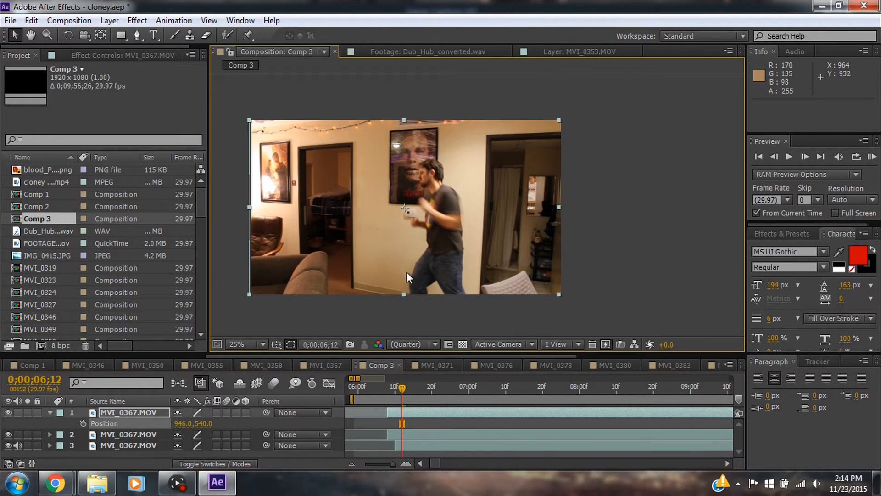
{"action": "scroll", "coordinate": [566, 221], "scroll_direction": "up", "scroll_amount": 4}
{"action": "left_click_drag", "start_coordinate": [498, 182], "coordinate": [502, 204]}
{"action": "key", "text": "g"}
{"action": "left_click", "coordinate": [423, 106]}
{"action": "left_click", "coordinate": [421, 196]}
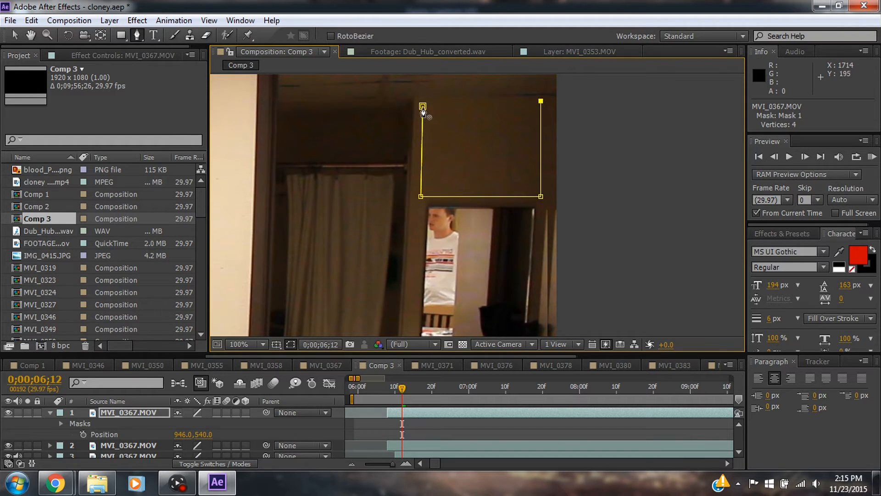
Stretch the masked wall patch to 369% vertical scale and move it over the person reflected in the mirror
{"action": "scroll", "coordinate": [473, 243], "scroll_direction": "down", "scroll_amount": 2}
{"action": "key", "text": "s"}
{"action": "left_click_drag", "start_coordinate": [214, 423], "coordinate": [338, 423]}
{"action": "scroll", "coordinate": [462, 275], "scroll_direction": "down", "scroll_amount": 1}
{"action": "key", "text": "v"}
{"action": "left_click_drag", "start_coordinate": [475, 115], "coordinate": [501, 184]}
{"action": "scroll", "coordinate": [475, 234], "scroll_direction": "up", "scroll_amount": 2}
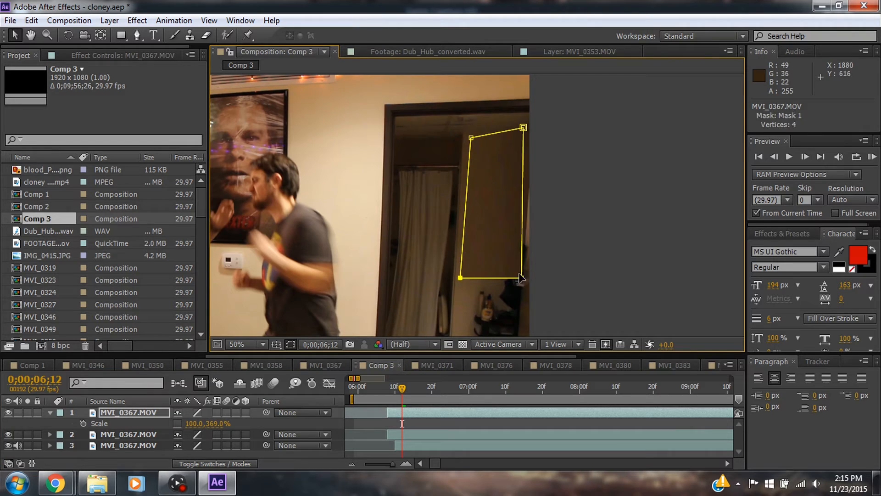
{"action": "left_click_drag", "start_coordinate": [527, 128], "coordinate": [526, 129]}
Expand the patch layer's mask properties and feather the mask to soften its edges
{"action": "double_click", "coordinate": [50, 413]}
{"action": "left_click", "coordinate": [61, 423]}
{"action": "left_click", "coordinate": [72, 434]}
{"action": "scroll", "coordinate": [76, 434], "scroll_direction": "down", "scroll_amount": 2}
{"action": "left_click_drag", "start_coordinate": [190, 434], "coordinate": [202, 430]}
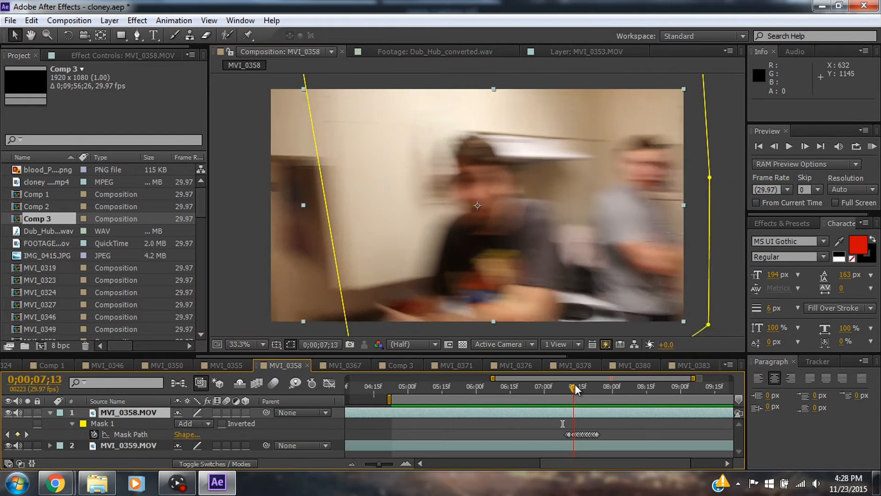
Scrub through MVI_0358 between 0;00;07;05 and 0;00;07;13 to examine the mask during the camera move, and switch to MVI_0355
{"action": "left_click_drag", "start_coordinate": [575, 384], "coordinate": [556, 414]}
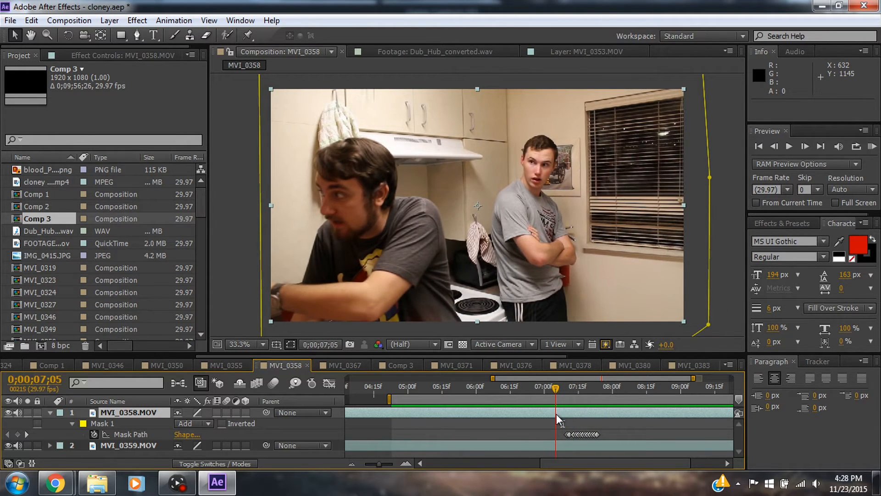
{"action": "left_click", "coordinate": [219, 365]}
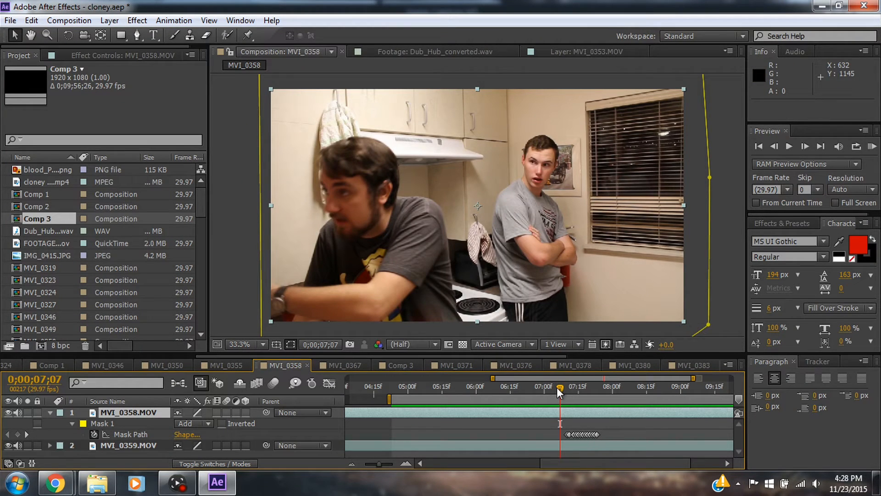
{"action": "left_click_drag", "start_coordinate": [558, 389], "coordinate": [560, 388]}
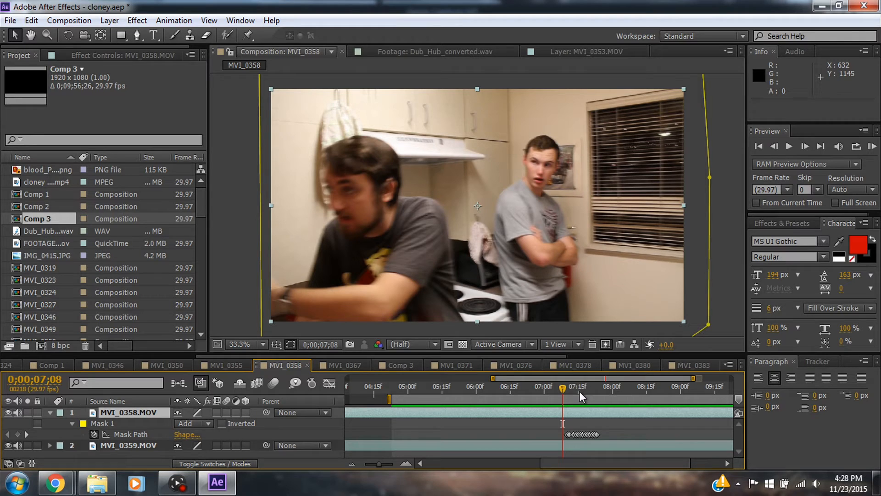
{"action": "left_click_drag", "start_coordinate": [562, 387], "coordinate": [560, 410]}
{"action": "left_click", "coordinate": [226, 365]}
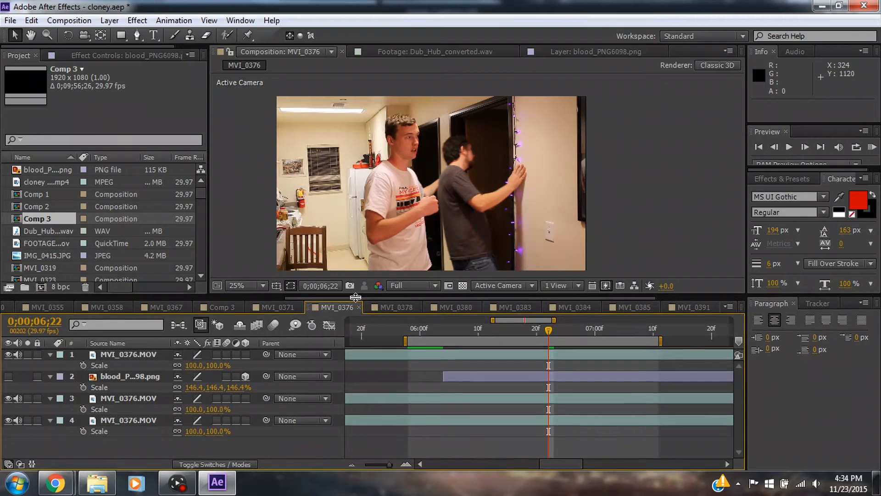
Collapse the layer properties in MVI_0376 and add blood_PNG6098.png above the other layers
{"action": "key", "text": "u"}
{"action": "key", "text": "u"}
{"action": "scroll", "coordinate": [304, 264], "scroll_direction": "up", "scroll_amount": 2}
{"action": "left_click", "coordinate": [243, 312]}
{"action": "left_click", "coordinate": [278, 93]}
{"action": "left_click_drag", "start_coordinate": [45, 171], "coordinate": [81, 280]}
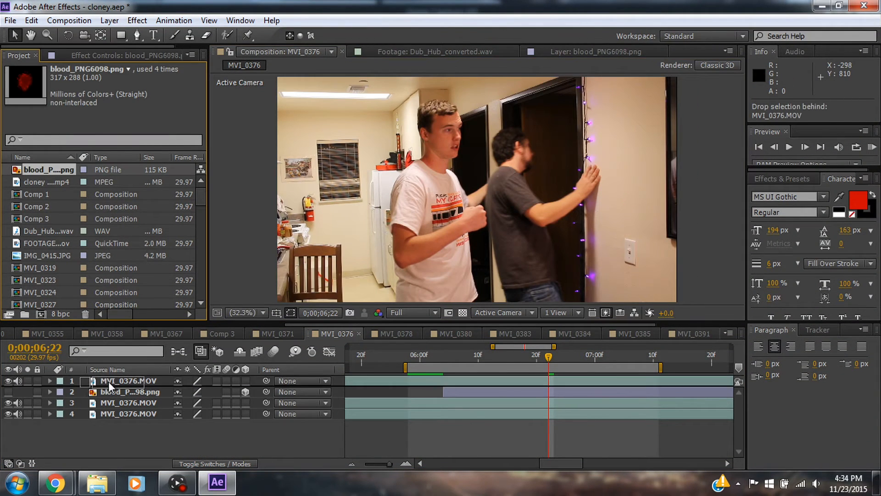
{"action": "left_click_drag", "start_coordinate": [112, 388], "coordinate": [115, 378]}
Enlarge the blood image to about 160% and move it toward the wall beside the door frame, undoing the first try
{"action": "scroll", "coordinate": [464, 218], "scroll_direction": "up", "scroll_amount": 2}
{"action": "scroll", "coordinate": [470, 220], "scroll_direction": "down", "scroll_amount": 1}
{"action": "left_click_drag", "start_coordinate": [492, 262], "coordinate": [507, 272]}
{"action": "key", "text": "ctrl+z"}
{"action": "key", "text": "ctrl+z"}
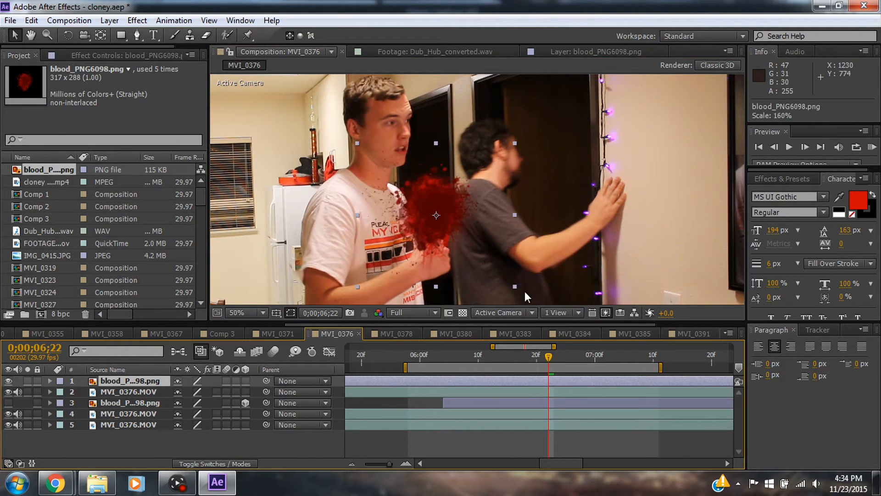
{"action": "left_click_drag", "start_coordinate": [442, 201], "coordinate": [531, 215]}
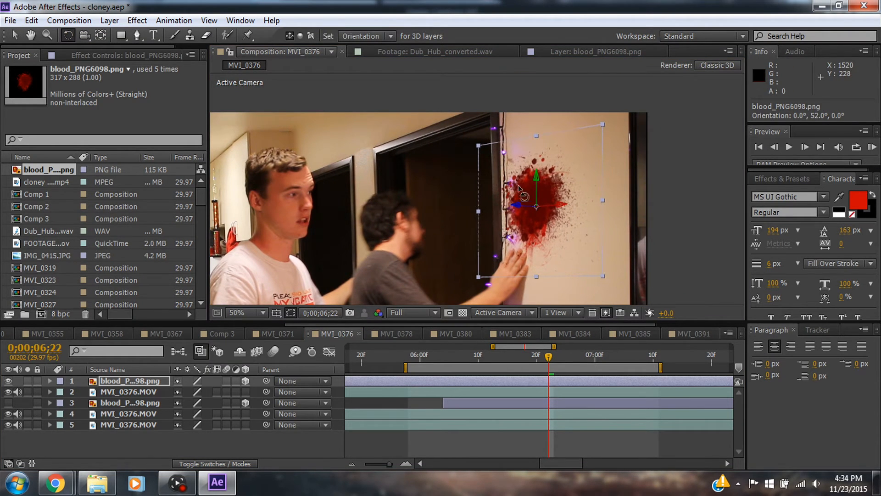
Move the top MVI_0376 footage layer above the blood layer and trim the blood layer's start to an earlier frame
{"action": "mouse_move", "coordinate": [549, 357]}
{"action": "left_mouse_down"}
{"action": "mouse_move", "coordinate": [460, 378]}
{"action": "mouse_move", "coordinate": [499, 383]}
{"action": "mouse_move", "coordinate": [484, 384]}
{"action": "mouse_move", "coordinate": [470, 362]}
{"action": "mouse_move", "coordinate": [455, 381]}
{"action": "left_mouse_up"}
{"action": "left_click", "coordinate": [409, 388]}
{"action": "left_click_drag", "start_coordinate": [137, 394], "coordinate": [136, 377]}
{"action": "left_click_drag", "start_coordinate": [455, 358], "coordinate": [425, 381]}
{"action": "left_click", "coordinate": [674, 249]}
{"action": "left_click", "coordinate": [458, 393]}
{"action": "key", "text": "alt+bracketleft"}
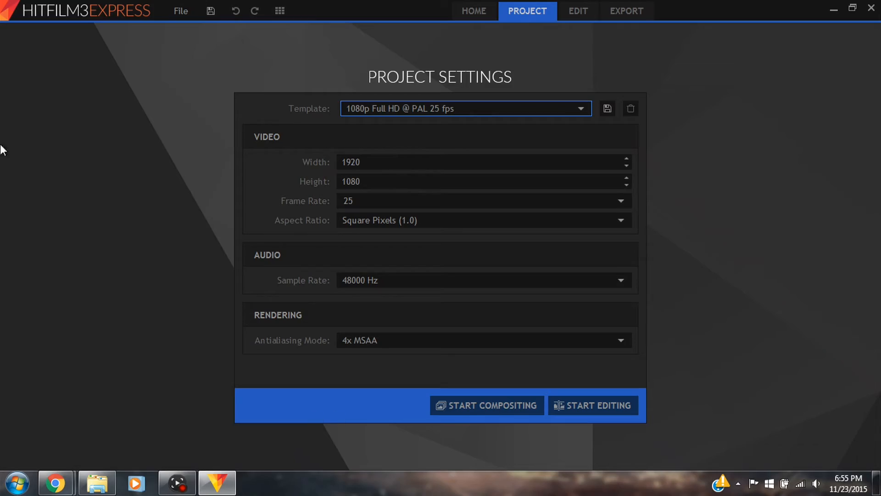
In HitFilm 3 Express, start compositing with the 1080p Full HD @ PAL 25 fps template and import the footage clips
{"action": "left_click", "coordinate": [493, 406]}
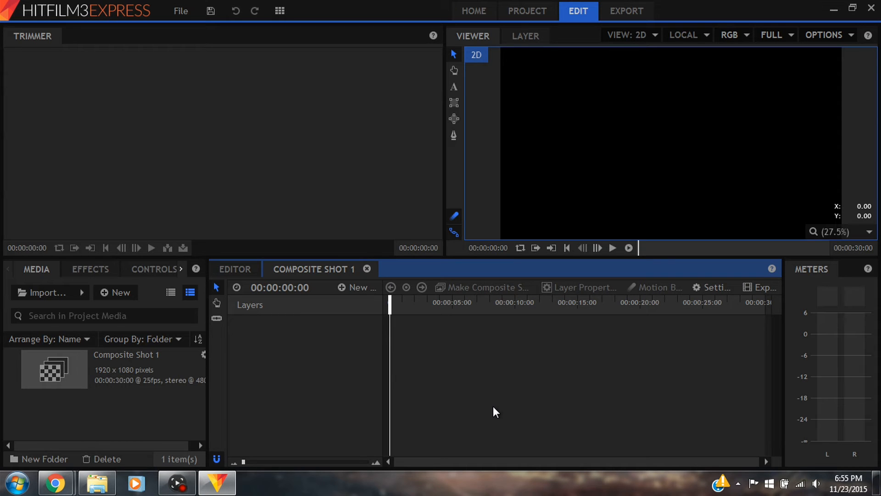
{"action": "left_click", "coordinate": [112, 481]}
{"action": "left_click_drag", "start_coordinate": [508, 207], "coordinate": [372, 344]}
{"action": "left_click", "coordinate": [133, 378]}
Move the playhead to 00:00:24:06 and try sliding the MVI_0327.MOV clip earlier
{"action": "left_click_drag", "start_coordinate": [391, 303], "coordinate": [694, 320]}
{"action": "left_click_drag", "start_coordinate": [719, 324], "coordinate": [433, 325]}
{"action": "key", "text": "ctrl+z"}
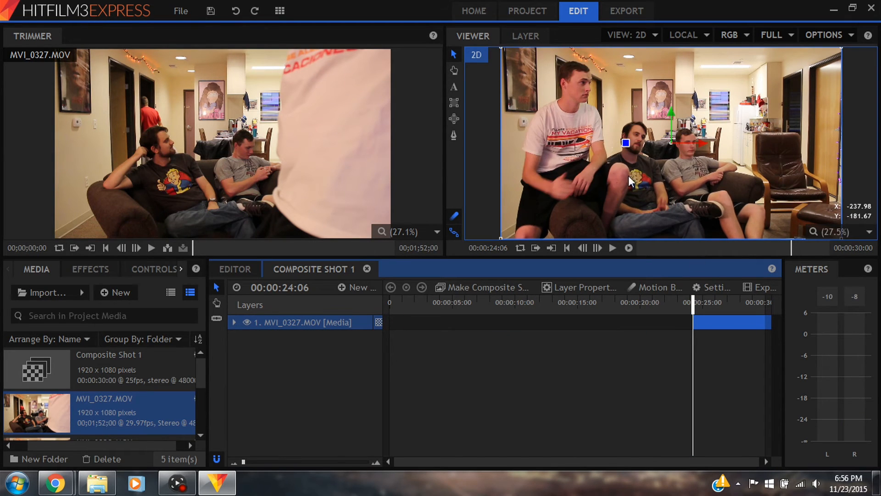
Start a freehand mask on MVI_0327.MOV, tracing the front actor's leg and black shorts up to his arm
{"action": "left_click", "coordinate": [454, 135]}
{"action": "scroll", "coordinate": [539, 190], "scroll_direction": "up", "scroll_amount": 1}
{"action": "left_click_drag", "start_coordinate": [538, 190], "coordinate": [617, 49]}
{"action": "scroll", "coordinate": [591, 126], "scroll_direction": "up", "scroll_amount": 2}
{"action": "left_click", "coordinate": [565, 147]}
{"action": "left_click", "coordinate": [567, 118]}
{"action": "left_click", "coordinate": [570, 74]}
{"action": "left_click_drag", "start_coordinate": [571, 74], "coordinate": [555, 146]}
{"action": "left_click", "coordinate": [563, 108]}
{"action": "left_click", "coordinate": [570, 80]}
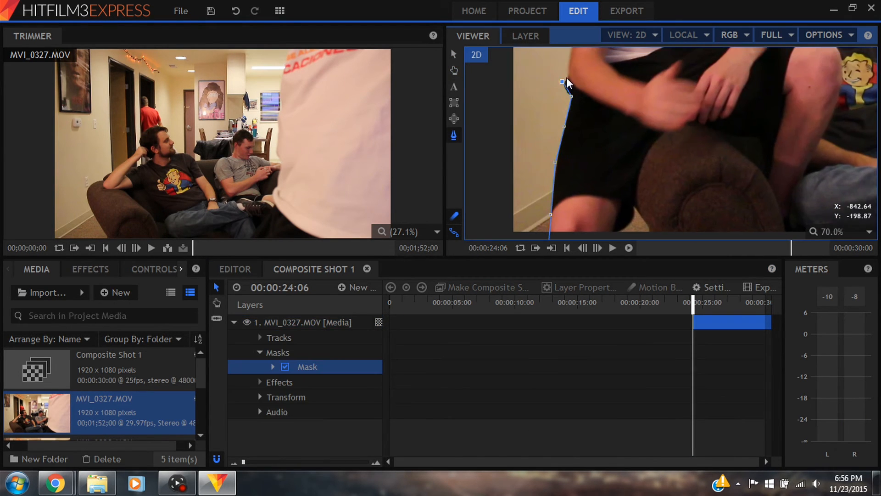
Continue the mask up the front actor's arm and over his shoulder to the back of his neck
{"action": "left_click", "coordinate": [582, 86]}
{"action": "left_click_drag", "start_coordinate": [578, 83], "coordinate": [575, 174]}
{"action": "left_click", "coordinate": [579, 126]}
{"action": "left_click", "coordinate": [609, 105]}
{"action": "left_click", "coordinate": [642, 88]}
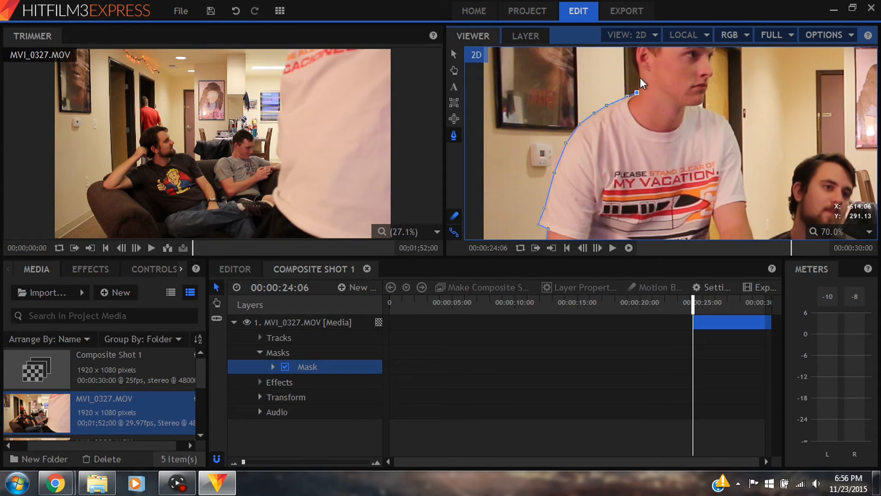
Trace the mask around the front actor's head and down his face to the chin
{"action": "scroll", "coordinate": [641, 79], "scroll_direction": "up", "scroll_amount": 4}
{"action": "left_click", "coordinate": [610, 108]}
{"action": "left_click_drag", "start_coordinate": [610, 108], "coordinate": [608, 108]}
{"action": "left_click", "coordinate": [608, 79]}
{"action": "left_click_drag", "start_coordinate": [614, 55], "coordinate": [612, 111]}
{"action": "left_click", "coordinate": [714, 106]}
{"action": "left_click", "coordinate": [739, 152]}
{"action": "left_click_drag", "start_coordinate": [739, 169], "coordinate": [731, 146]}
{"action": "left_click", "coordinate": [730, 149]}
{"action": "left_click", "coordinate": [728, 177]}
{"action": "left_click_drag", "start_coordinate": [707, 197], "coordinate": [614, 108]}
{"action": "left_click", "coordinate": [614, 141]}
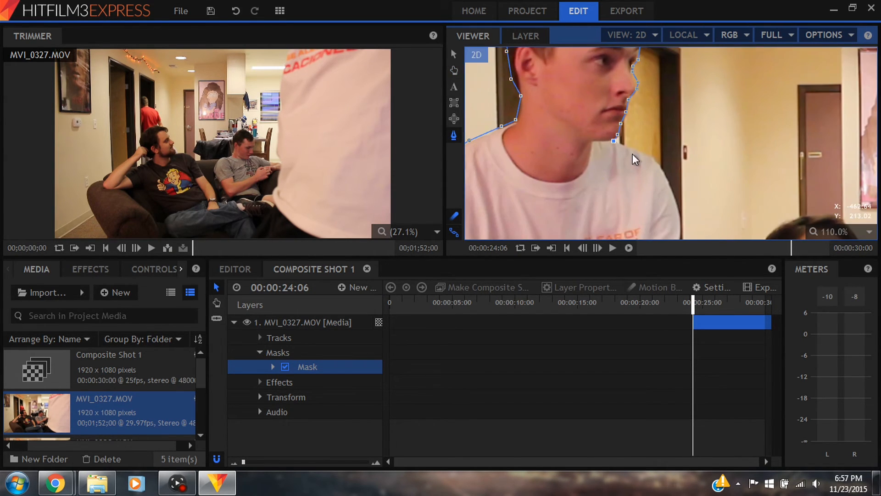
Run the mask over the front actor's far shoulder, down his arm and across to the middle actor
{"action": "left_click", "coordinate": [646, 148]}
{"action": "left_click", "coordinate": [682, 221]}
{"action": "left_click_drag", "start_coordinate": [685, 237], "coordinate": [602, 116]}
{"action": "left_click", "coordinate": [601, 114]}
{"action": "left_click", "coordinate": [608, 159]}
{"action": "left_click", "coordinate": [608, 175]}
{"action": "left_click_drag", "start_coordinate": [607, 190], "coordinate": [577, 102]}
{"action": "left_click", "coordinate": [581, 104]}
{"action": "left_click", "coordinate": [652, 117]}
Trace the mask around the middle actor's head and down to his neck and shoulder
{"action": "left_click", "coordinate": [650, 101]}
{"action": "left_click", "coordinate": [647, 76]}
{"action": "left_click_drag", "start_coordinate": [650, 63], "coordinate": [645, 105]}
{"action": "left_click", "coordinate": [646, 103]}
{"action": "left_click", "coordinate": [736, 119]}
{"action": "left_click", "coordinate": [732, 133]}
{"action": "scroll", "coordinate": [725, 156], "scroll_direction": "up", "scroll_amount": 7}
{"action": "left_click", "coordinate": [715, 170]}
{"action": "left_click", "coordinate": [698, 198]}
{"action": "left_click_drag", "start_coordinate": [731, 211], "coordinate": [596, 134]}
{"action": "left_click", "coordinate": [597, 131]}
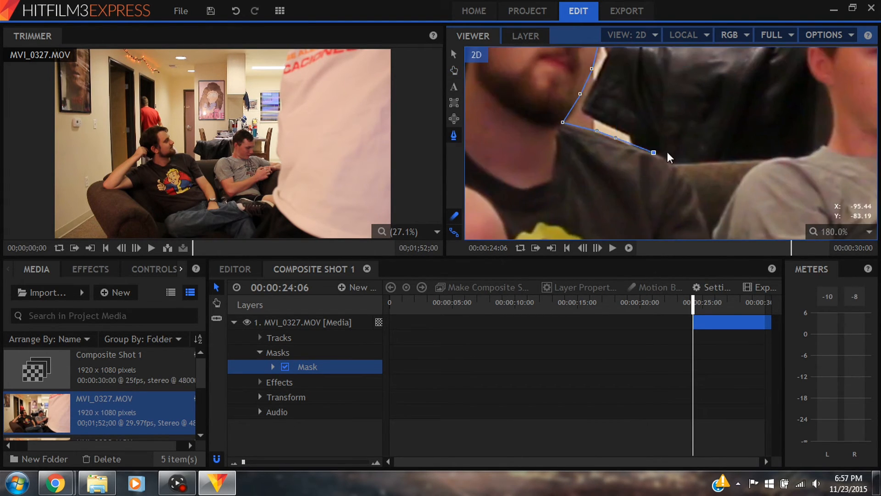
Continue the mask up the near side of the third actor's head and over his hair
{"action": "left_click", "coordinate": [825, 83]}
{"action": "left_click", "coordinate": [810, 69]}
{"action": "left_click", "coordinate": [807, 52]}
{"action": "left_click_drag", "start_coordinate": [810, 50], "coordinate": [697, 185]}
{"action": "left_click", "coordinate": [696, 175]}
{"action": "left_click", "coordinate": [694, 152]}
{"action": "left_click", "coordinate": [696, 128]}
{"action": "left_click", "coordinate": [776, 94]}
{"action": "left_click", "coordinate": [796, 105]}
{"action": "left_click", "coordinate": [807, 119]}
Trace the mask down the far side of the third actor's face and along his neck and shoulder
{"action": "left_click_drag", "start_coordinate": [824, 141], "coordinate": [755, 94]}
{"action": "left_click", "coordinate": [761, 167]}
{"action": "left_click", "coordinate": [755, 192]}
{"action": "left_click", "coordinate": [749, 203]}
{"action": "left_click", "coordinate": [747, 215]}
{"action": "left_click", "coordinate": [737, 221]}
{"action": "left_click_drag", "start_coordinate": [740, 229], "coordinate": [660, 146]}
{"action": "left_click", "coordinate": [658, 145]}
{"action": "left_click", "coordinate": [675, 149]}
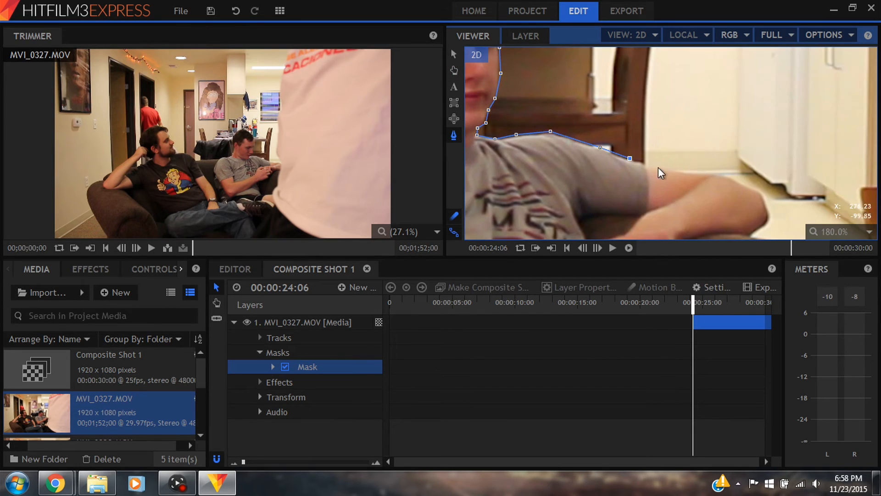
Carry the mask along the third actor's arm and the sofa armrest, and close it below the frame
{"action": "left_click", "coordinate": [759, 230]}
{"action": "left_click_drag", "start_coordinate": [758, 232], "coordinate": [661, 72]}
{"action": "scroll", "coordinate": [822, 180], "scroll_direction": "down", "scroll_amount": 6}
{"action": "left_click_drag", "start_coordinate": [812, 180], "coordinate": [748, 110]}
{"action": "left_click", "coordinate": [817, 192]}
{"action": "left_click_drag", "start_coordinate": [527, 193], "coordinate": [754, 177]}
{"action": "left_click", "coordinate": [695, 197]}
{"action": "left_click", "coordinate": [593, 167]}
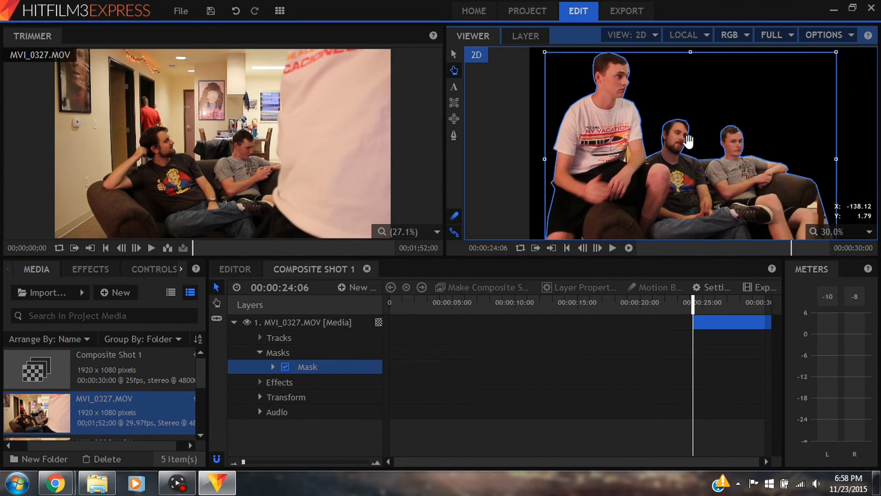
Widen the viewer, look over the mask's Transform properties such as Path and Opacity, and collapse the MVI_0327.MOV layer
{"action": "left_click_drag", "start_coordinate": [446, 180], "coordinate": [354, 181]}
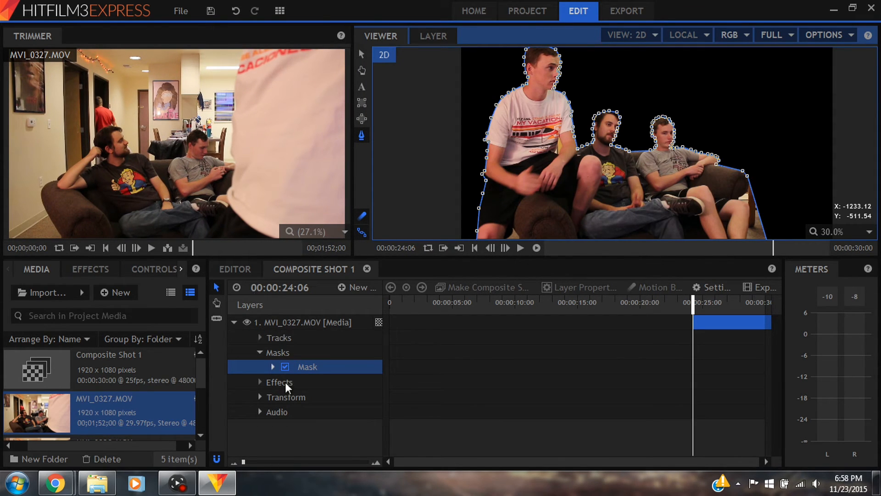
{"action": "left_click", "coordinate": [272, 367]}
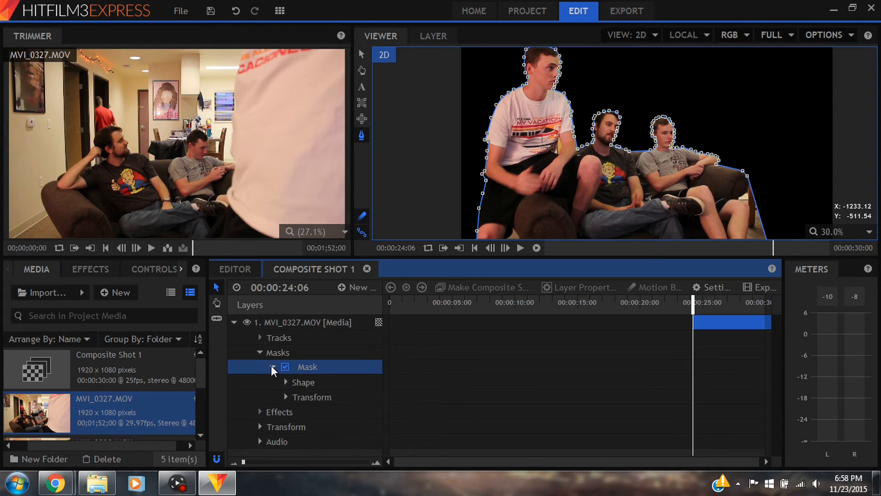
{"action": "left_click", "coordinate": [286, 397]}
{"action": "scroll", "coordinate": [297, 410], "scroll_direction": "down", "scroll_amount": 2}
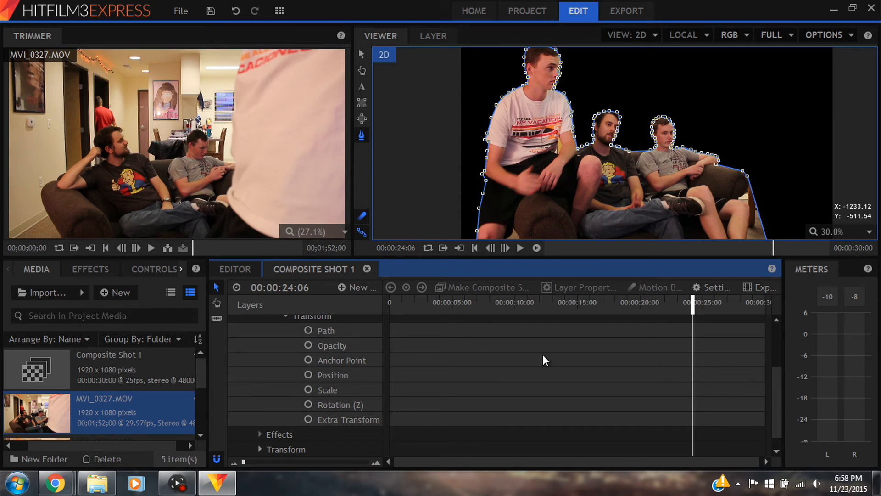
{"action": "scroll", "coordinate": [531, 355], "scroll_direction": "up", "scroll_amount": 5}
{"action": "scroll", "coordinate": [138, 399], "scroll_direction": "down", "scroll_amount": 3}
{"action": "left_click", "coordinate": [234, 322]}
Mark the out point of MVI_0329.MOV at 00;00;29;24 and shift its clip to start about 10 seconds into the timeline
{"action": "scroll", "coordinate": [183, 400], "scroll_direction": "up", "scroll_amount": 1}
{"action": "left_click", "coordinate": [191, 400]}
{"action": "left_click_drag", "start_coordinate": [195, 249], "coordinate": [248, 249]}
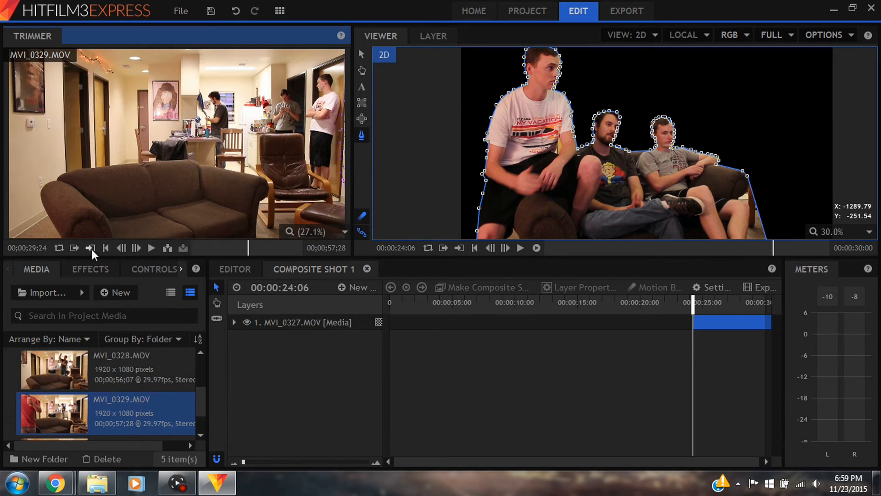
{"action": "left_click", "coordinate": [89, 247]}
{"action": "left_click_drag", "start_coordinate": [700, 337], "coordinate": [521, 351]}
Add MVI_0330.MOV as the bottom layer starting about 6 seconds in, and place the playhead at 00:00:24:06
{"action": "left_click_drag", "start_coordinate": [199, 395], "coordinate": [199, 408]}
{"action": "left_click", "coordinate": [189, 413]}
{"action": "mouse_move", "coordinate": [197, 249]}
{"action": "left_mouse_down"}
{"action": "mouse_move", "coordinate": [224, 248]}
{"action": "mouse_move", "coordinate": [192, 250]}
{"action": "left_mouse_up"}
{"action": "left_click_drag", "start_coordinate": [152, 413], "coordinate": [460, 366]}
{"action": "mouse_move", "coordinate": [692, 305]}
{"action": "left_mouse_down"}
{"action": "mouse_move", "coordinate": [706, 305]}
{"action": "mouse_move", "coordinate": [693, 306]}
{"action": "left_mouse_up"}
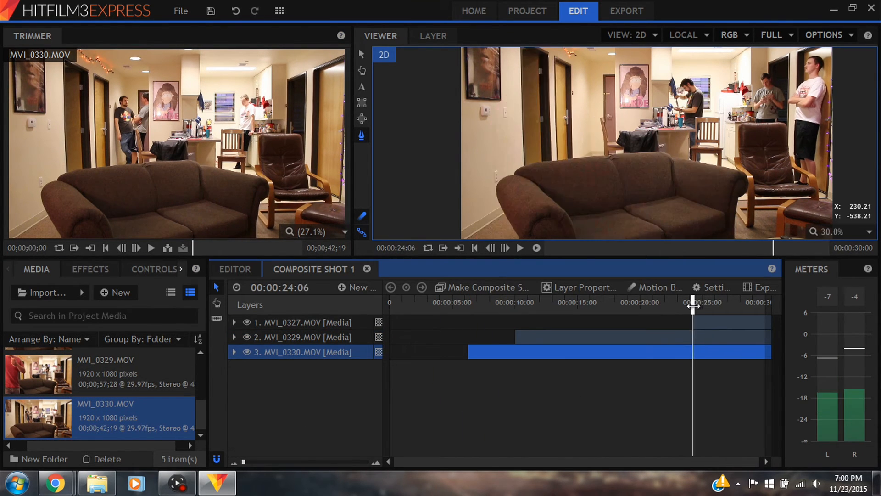
Draw a closed mask on MVI_0329.MOV around the two standing actors and the leather chair by the doorway
{"action": "left_click", "coordinate": [693, 337]}
{"action": "left_click_drag", "start_coordinate": [757, 133], "coordinate": [741, 163]}
{"action": "left_click", "coordinate": [737, 75]}
{"action": "left_click", "coordinate": [733, 108]}
{"action": "left_click", "coordinate": [728, 149]}
{"action": "left_click", "coordinate": [727, 196]}
{"action": "left_click", "coordinate": [728, 225]}
{"action": "left_click", "coordinate": [785, 224]}
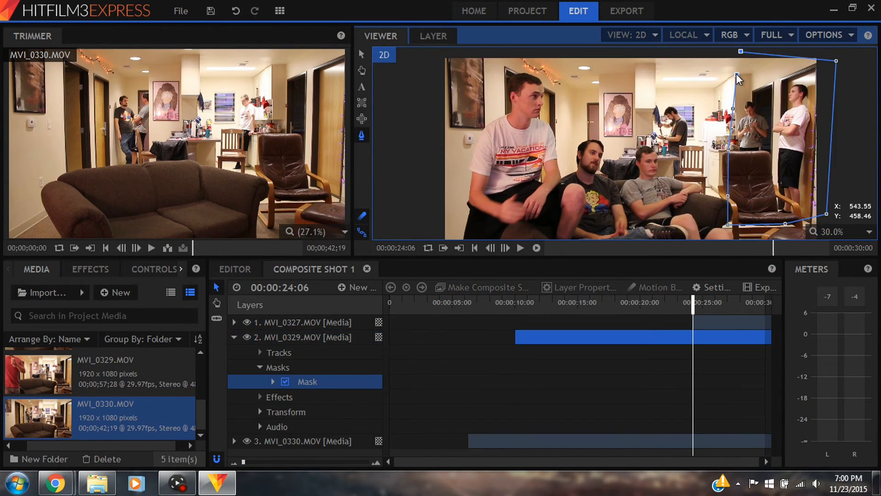
{"action": "left_click", "coordinate": [736, 75]}
Draw a second mask on MVI_0327.MOV as a tall strip between the wall poster and the kitchen chair
{"action": "left_click", "coordinate": [720, 322]}
{"action": "left_click", "coordinate": [687, 97]}
{"action": "left_click", "coordinate": [686, 128]}
{"action": "left_click", "coordinate": [687, 179]}
{"action": "left_click", "coordinate": [654, 205]}
{"action": "left_click", "coordinate": [644, 127]}
{"action": "left_click", "coordinate": [642, 70]}
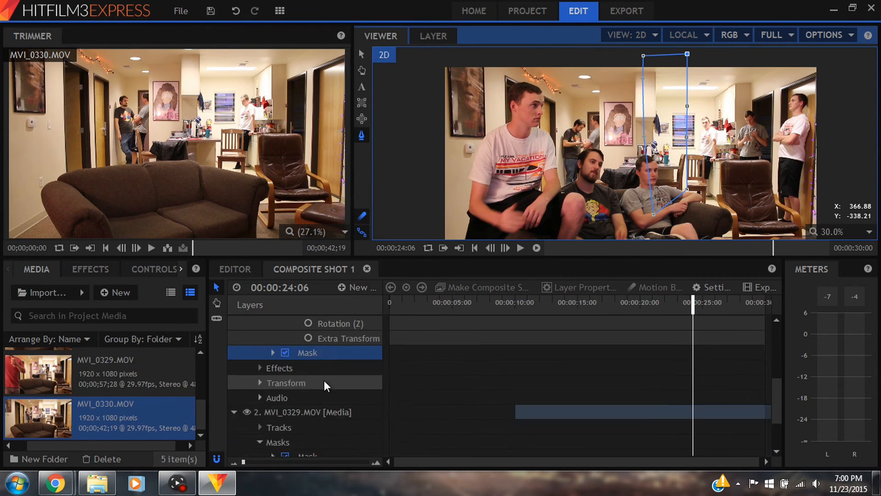
Draw a second closed mask on MVI_0329.MOV as a tall strip between the wall poster and the kitchen chair
{"action": "scroll", "coordinate": [324, 380], "scroll_direction": "up", "scroll_amount": 5}
{"action": "left_click", "coordinate": [273, 366]}
{"action": "left_click", "coordinate": [512, 334]}
{"action": "scroll", "coordinate": [535, 384], "scroll_direction": "down", "scroll_amount": 2}
{"action": "left_click", "coordinate": [542, 349]}
{"action": "left_click", "coordinate": [637, 60]}
{"action": "left_click", "coordinate": [633, 109]}
{"action": "left_click", "coordinate": [634, 170]}
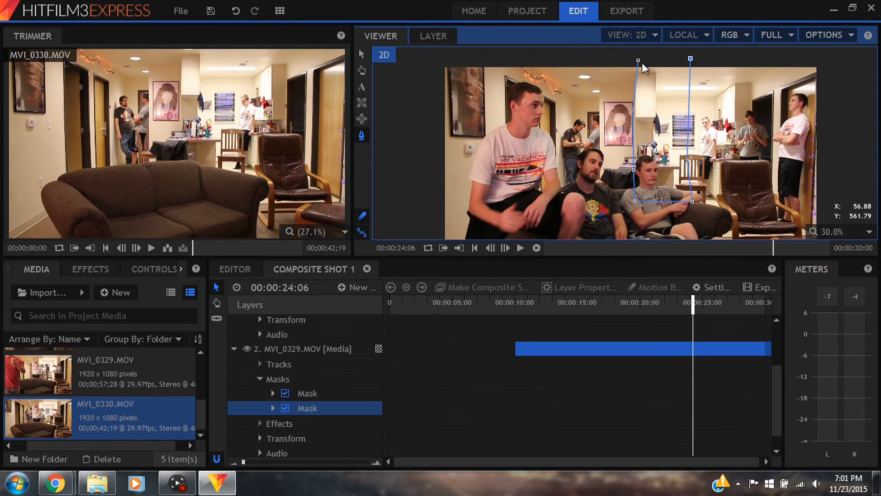
{"action": "scroll", "coordinate": [294, 349], "scroll_direction": "down", "scroll_amount": 1}
Cue MVI_0328.MOV to 00;00;21;08 in the trimmer, and place the clip above MVI_0329.MOV, starting about 8 seconds into the timeline
{"action": "left_click", "coordinate": [244, 329]}
{"action": "left_click_drag", "start_coordinate": [201, 418], "coordinate": [202, 399]}
{"action": "double_click", "coordinate": [106, 389]}
{"action": "left_click_drag", "start_coordinate": [194, 248], "coordinate": [233, 249]}
{"action": "left_click_drag", "start_coordinate": [494, 398], "coordinate": [494, 398]}
{"action": "scroll", "coordinate": [407, 393], "scroll_direction": "down", "scroll_amount": 1}
{"action": "left_click_drag", "start_coordinate": [317, 434], "coordinate": [328, 317]}
Collapse the expanded layer properties and duplicate the MVI_0328.MOV layer
{"action": "left_click", "coordinate": [234, 408]}
{"action": "left_click", "coordinate": [234, 322]}
{"action": "right_click", "coordinate": [319, 336]}
{"action": "left_click", "coordinate": [386, 191]}
Apply the temporal Speed effect to the upper MVI_0328.MOV layer
{"action": "right_click", "coordinate": [325, 337]}
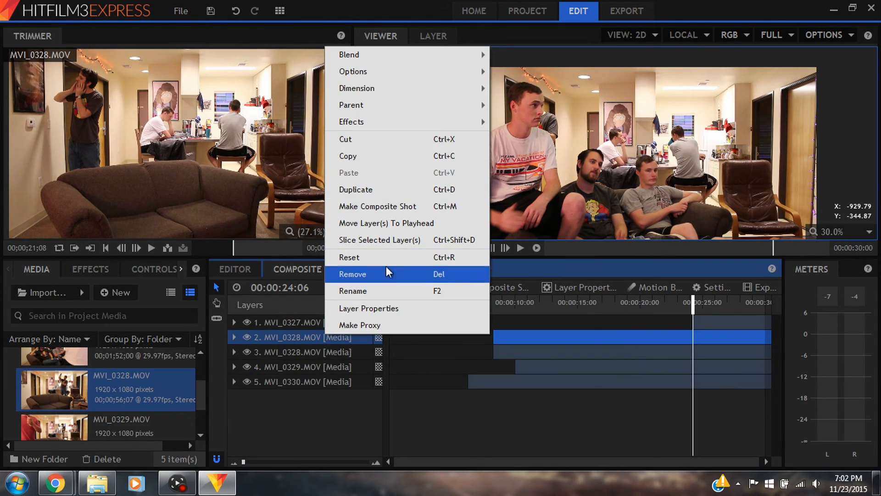
{"action": "mouse_move", "coordinate": [379, 122]}
{"action": "mouse_move", "coordinate": [518, 340]}
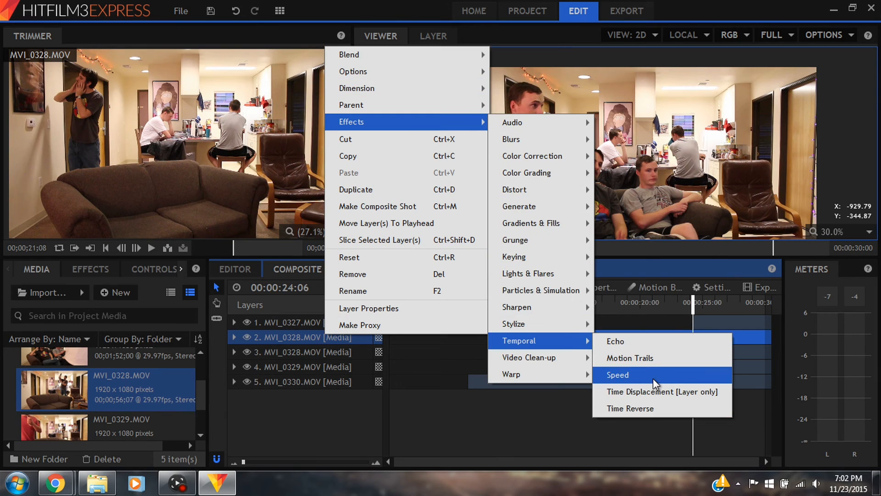
{"action": "left_click", "coordinate": [633, 373]}
Try the Time Displacement effect on the upper MVI_0328.MOV layer and delete it from the layer
{"action": "right_click", "coordinate": [540, 340]}
{"action": "mouse_move", "coordinate": [565, 127]}
{"action": "mouse_move", "coordinate": [762, 357]}
{"action": "left_click", "coordinate": [632, 398]}
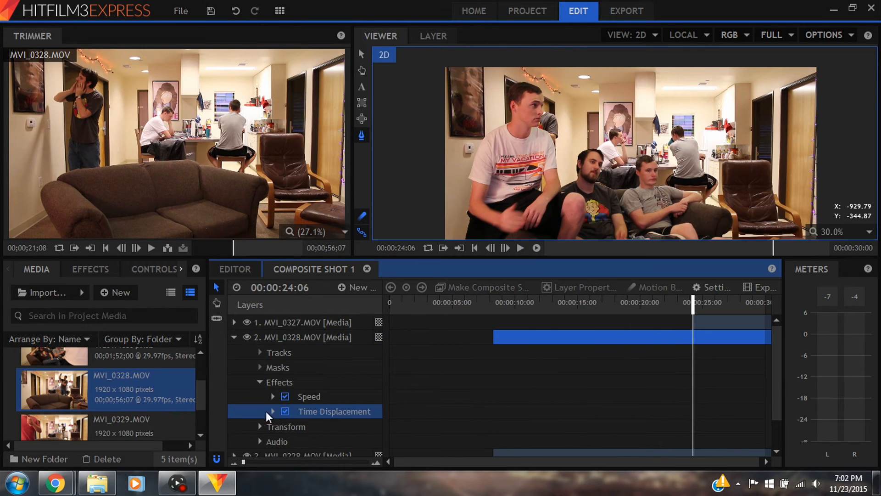
{"action": "left_click", "coordinate": [274, 396]}
{"action": "right_click", "coordinate": [322, 410]}
{"action": "left_click", "coordinate": [565, 405]}
{"action": "left_click", "coordinate": [273, 426]}
{"action": "scroll", "coordinate": [320, 432], "scroll_direction": "down", "scroll_amount": 1}
{"action": "left_click", "coordinate": [285, 401]}
{"action": "left_click_drag", "start_coordinate": [385, 425], "coordinate": [473, 412]}
{"action": "left_click", "coordinate": [273, 385]}
{"action": "left_click", "coordinate": [279, 385]}
{"action": "key", "text": "Delete"}
Set the Speed effect of the upper MVI_0328.MOV layer to 0 and check the frames around 00:00:24:06
{"action": "left_click", "coordinate": [485, 411]}
{"action": "type", "text": "0"}
{"action": "key", "text": "Return"}
{"action": "mouse_move", "coordinate": [713, 308]}
{"action": "left_mouse_down"}
{"action": "mouse_move", "coordinate": [736, 310]}
{"action": "mouse_move", "coordinate": [709, 311]}
{"action": "left_mouse_up"}
{"action": "key", "text": "comma"}
{"action": "key", "text": "comma"}
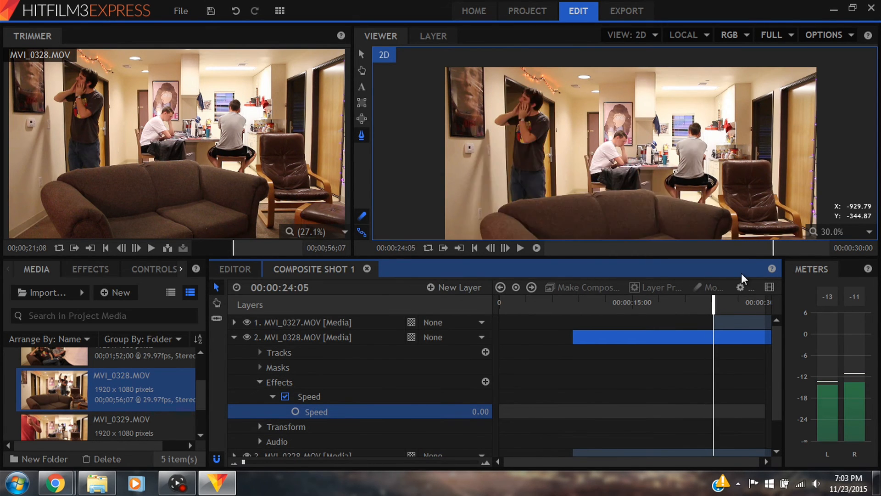
{"action": "key", "text": "period"}
Cut the small gap between the foreground actor and the bearded actor out of MVI_0327.MOV with a Subtract mask
{"action": "scroll", "coordinate": [631, 193], "scroll_direction": "up", "scroll_amount": 6}
{"action": "left_click", "coordinate": [585, 185]}
{"action": "left_click", "coordinate": [576, 174]}
{"action": "left_click", "coordinate": [580, 159]}
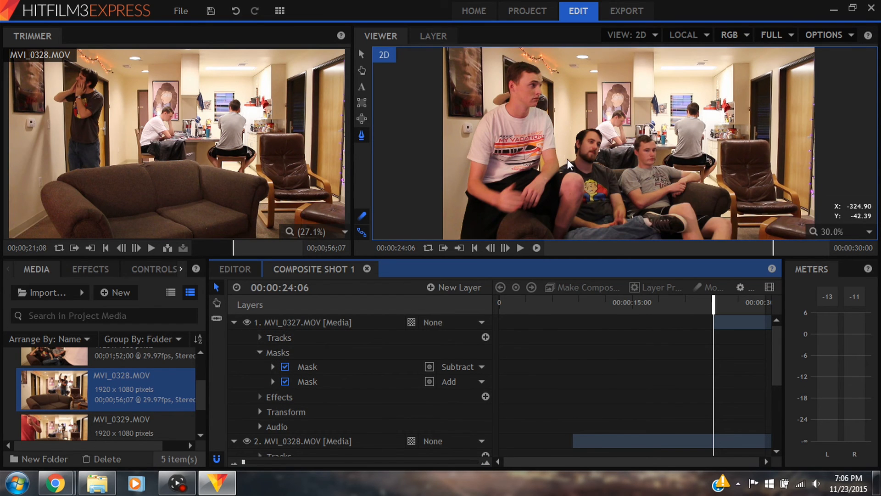
Draw a four-sided Add mask on the upper MVI_0328.MOV layer, covering the wall strip between the foreground actor and the poster
{"action": "left_click", "coordinate": [308, 441]}
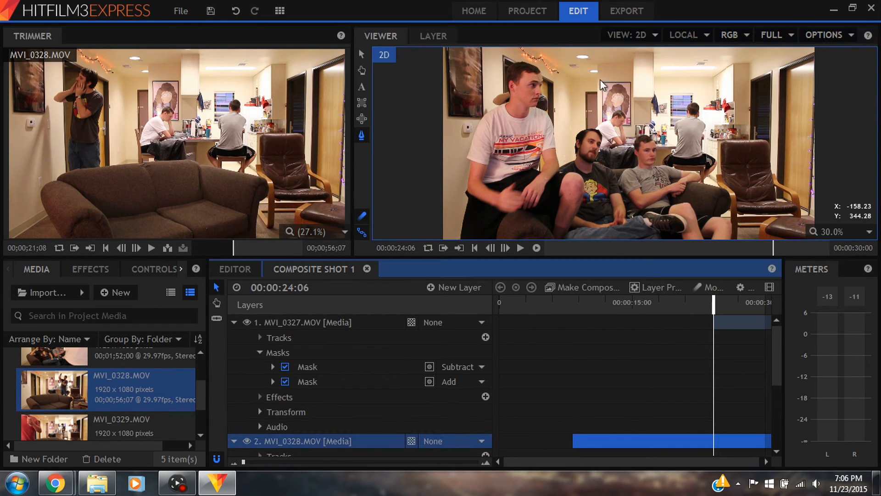
{"action": "left_click", "coordinate": [558, 52]}
{"action": "left_click", "coordinate": [598, 63]}
{"action": "left_click", "coordinate": [597, 170]}
{"action": "left_click", "coordinate": [562, 187]}
{"action": "left_click", "coordinate": [558, 51]}
{"action": "left_click", "coordinate": [462, 381]}
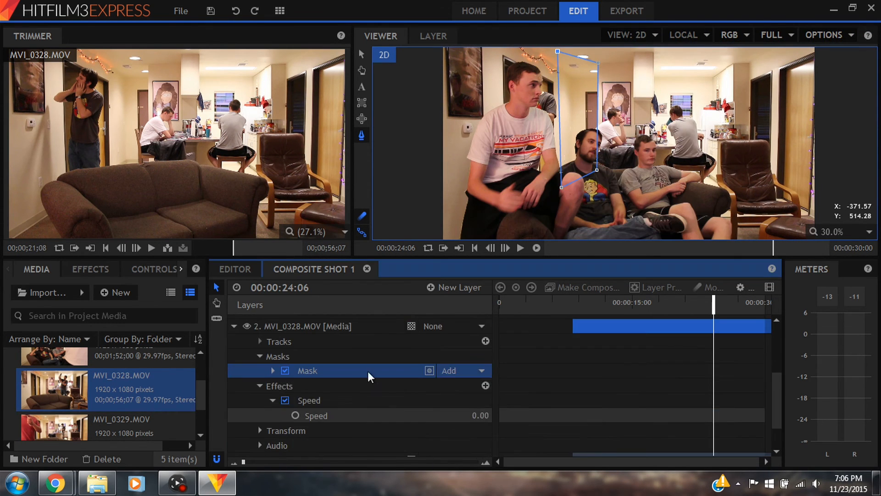